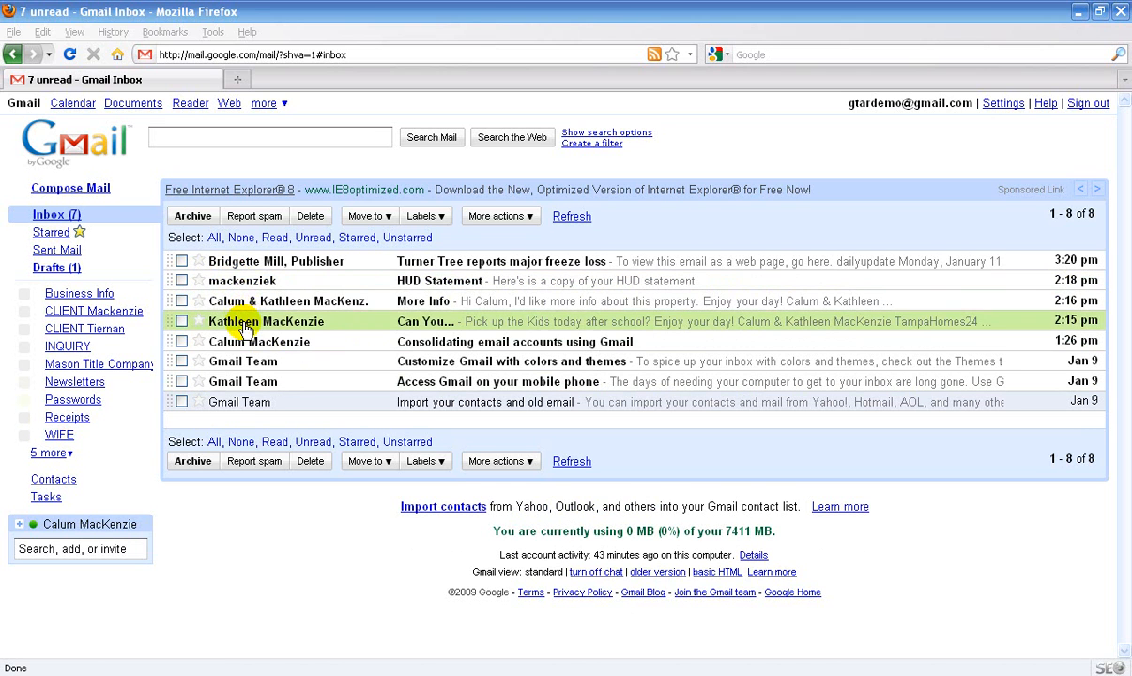
# Step: Create a new label named Receipts in the Gmail label settings
pyautogui.moveTo(246, 346)
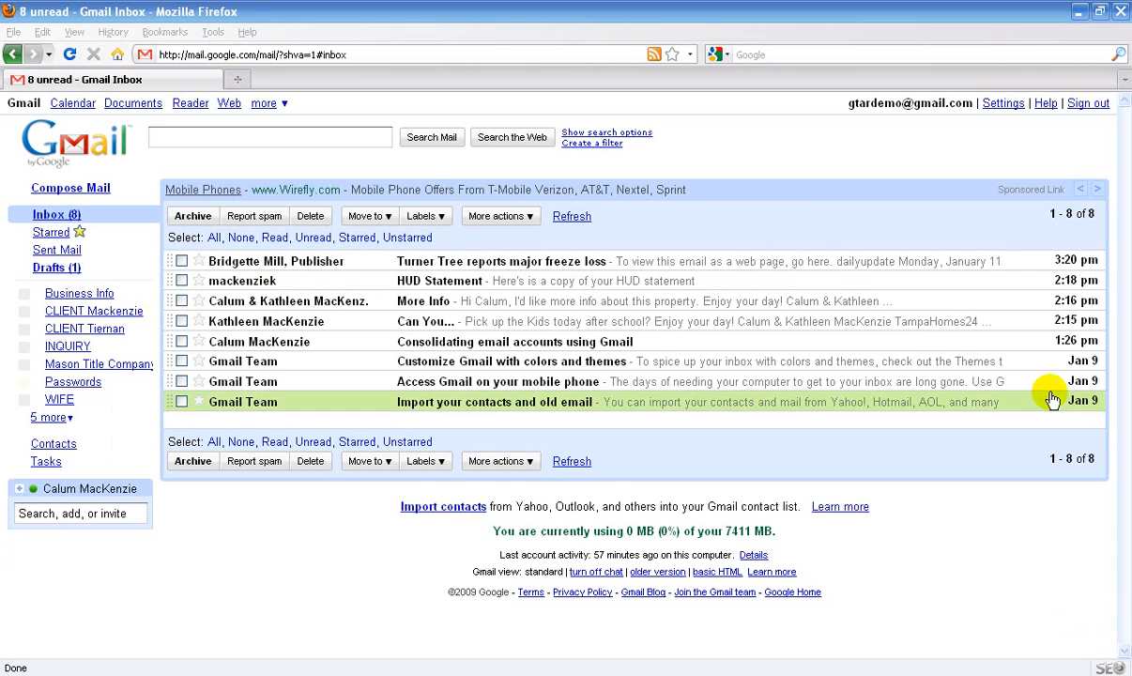
pyautogui.click(1004, 104)
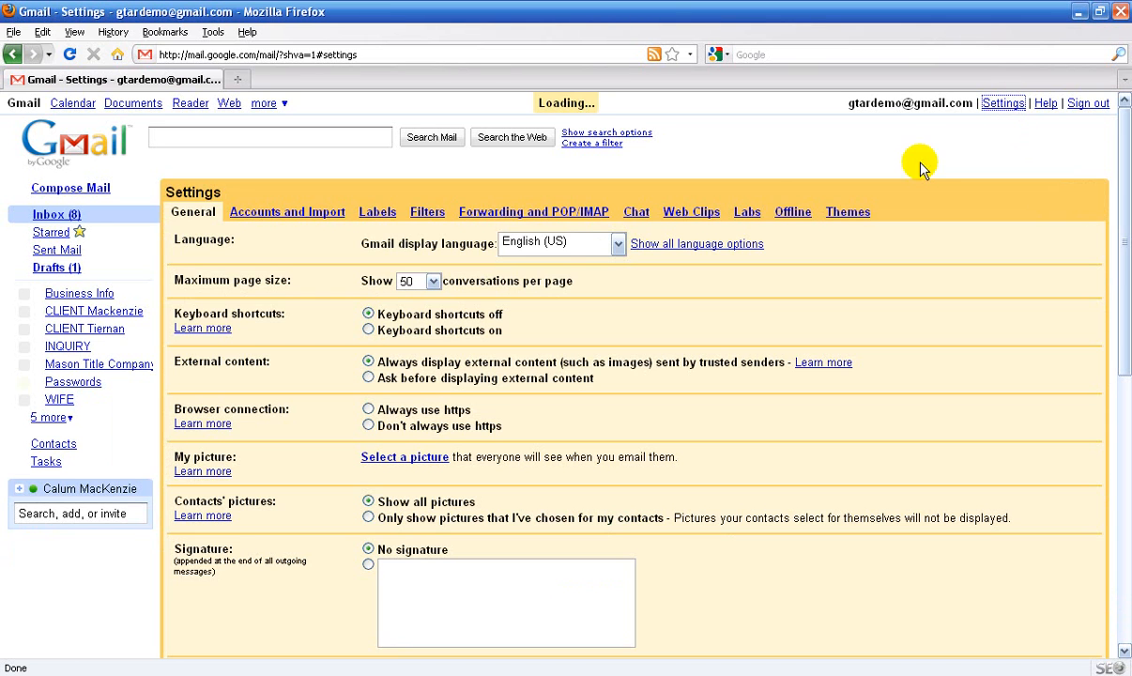
pyautogui.click(378, 212)
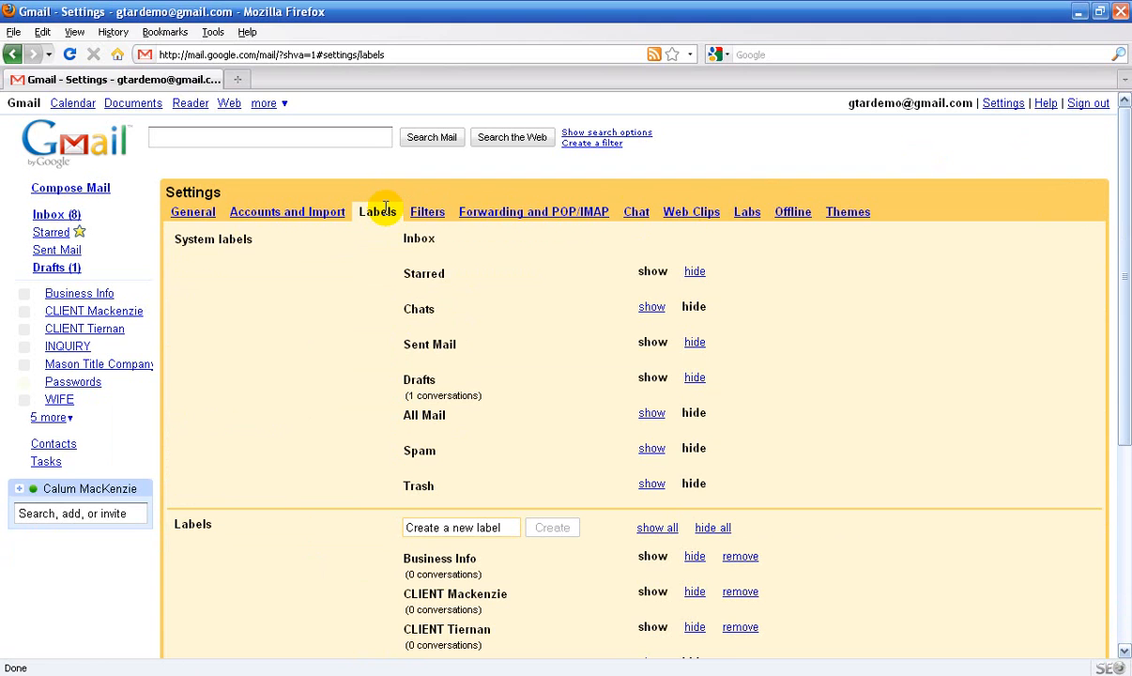
pyautogui.click(440, 530)
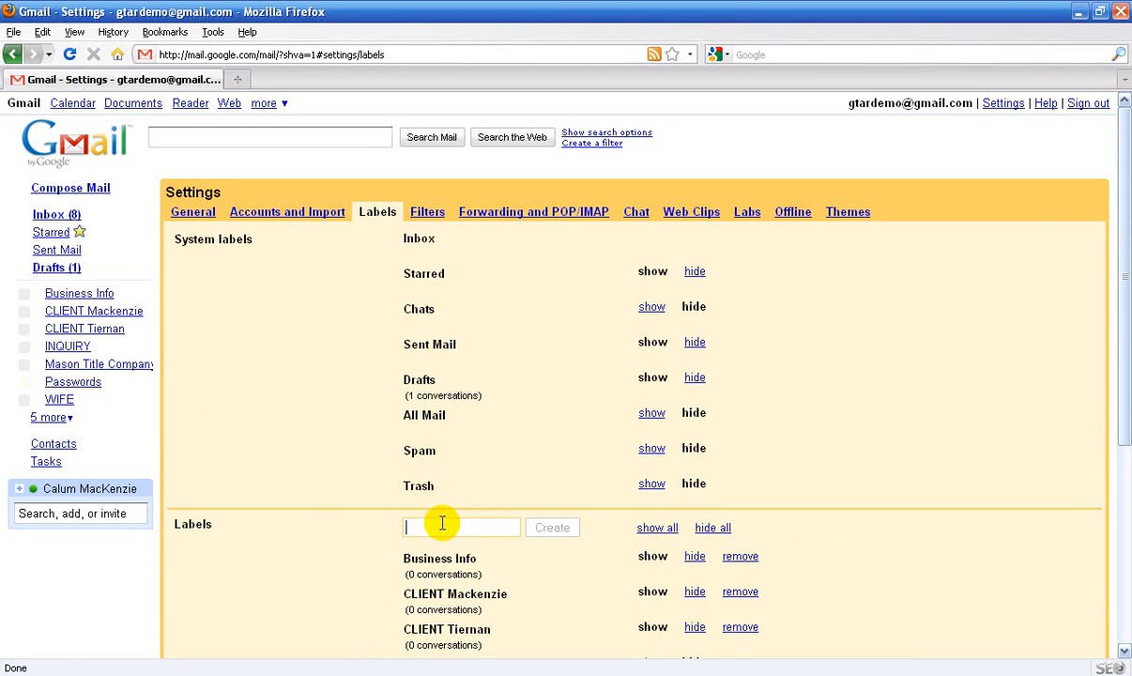
pyautogui.write('Recei')
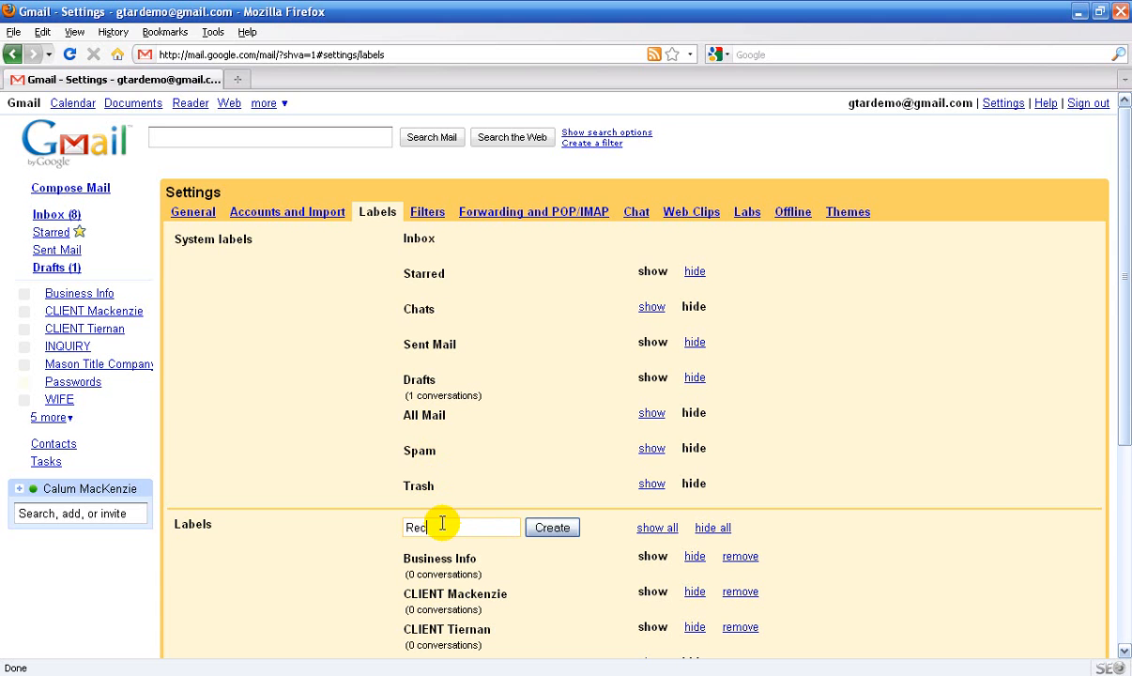
pyautogui.write('pts')
pyautogui.click(574, 530)
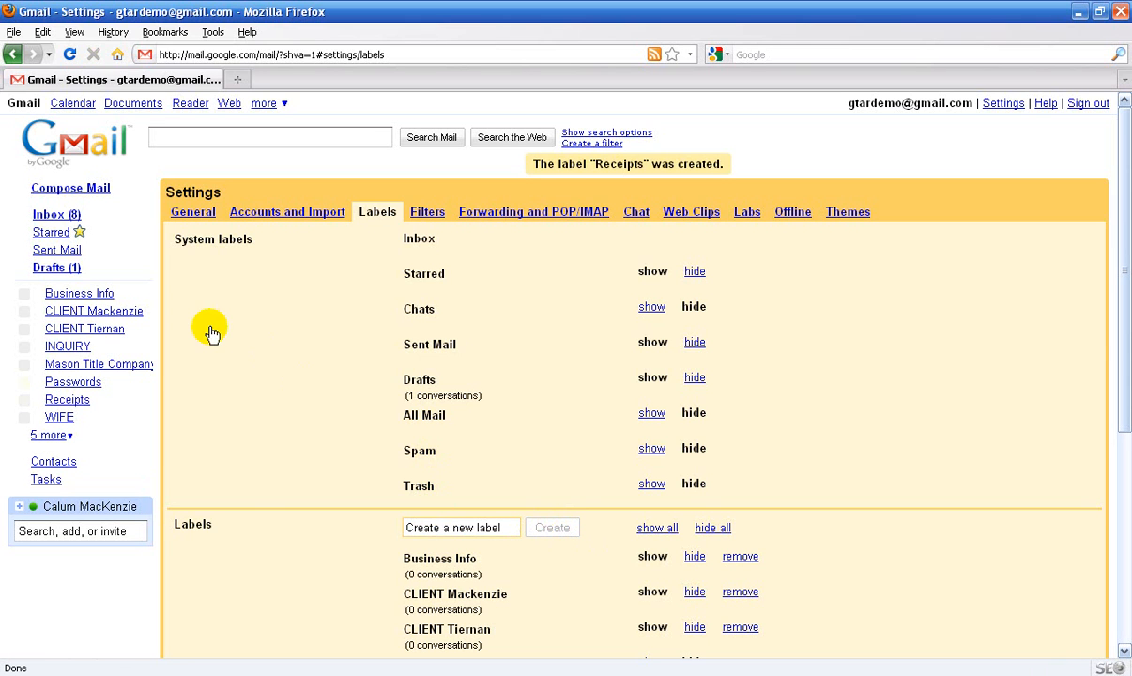
# Step: Return to the inbox and create another new label named Leads from the label list
pyautogui.click(58, 215)
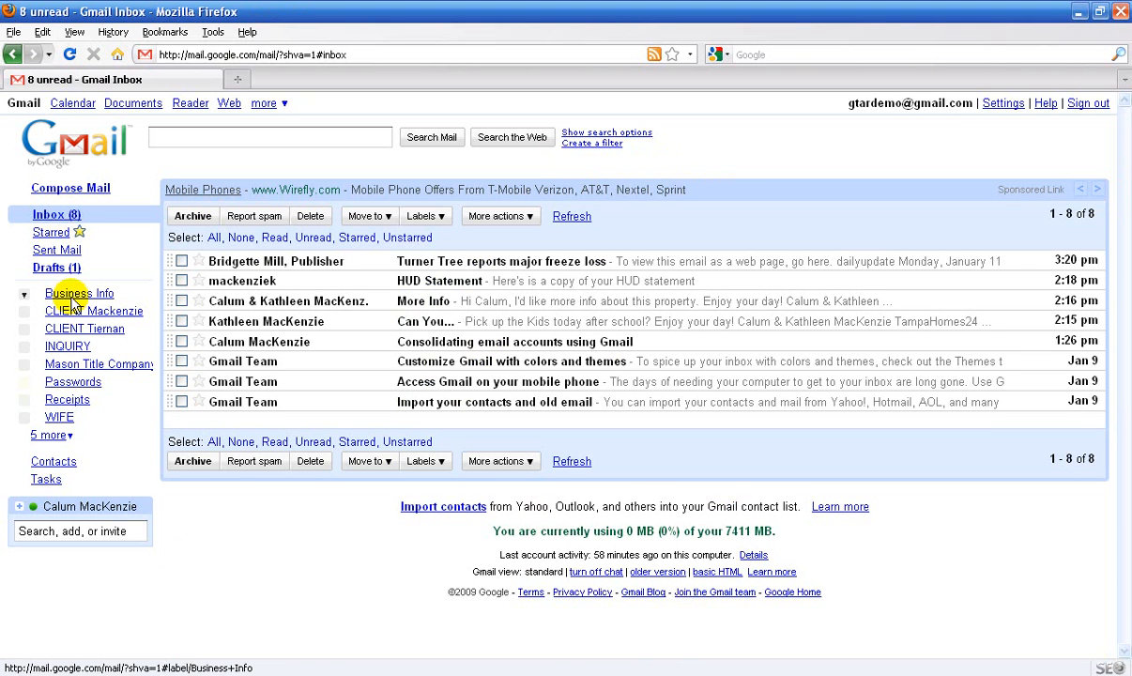
pyautogui.click(56, 434)
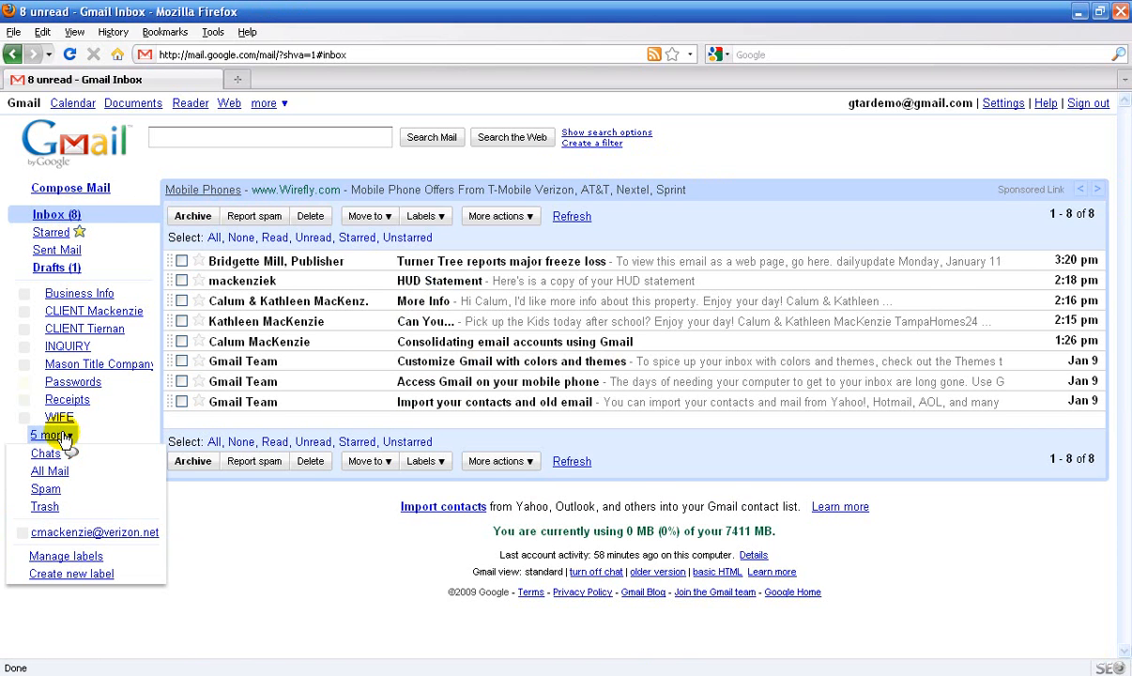
pyautogui.click(61, 576)
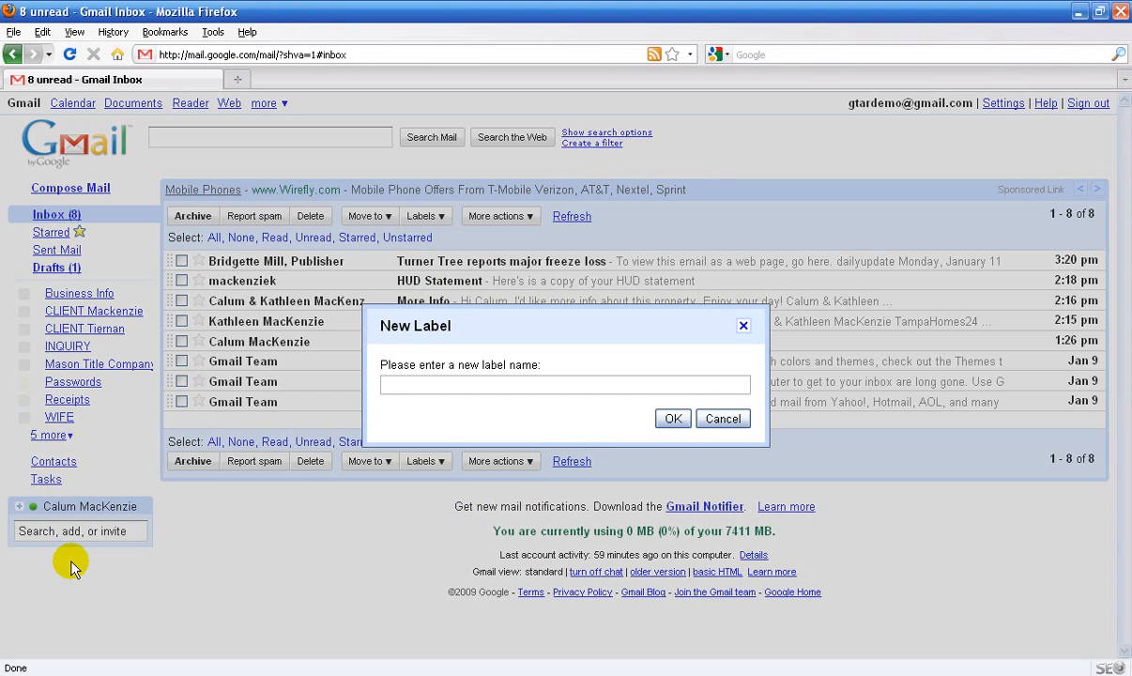
pyautogui.write('Leads')
pyautogui.press('Return')
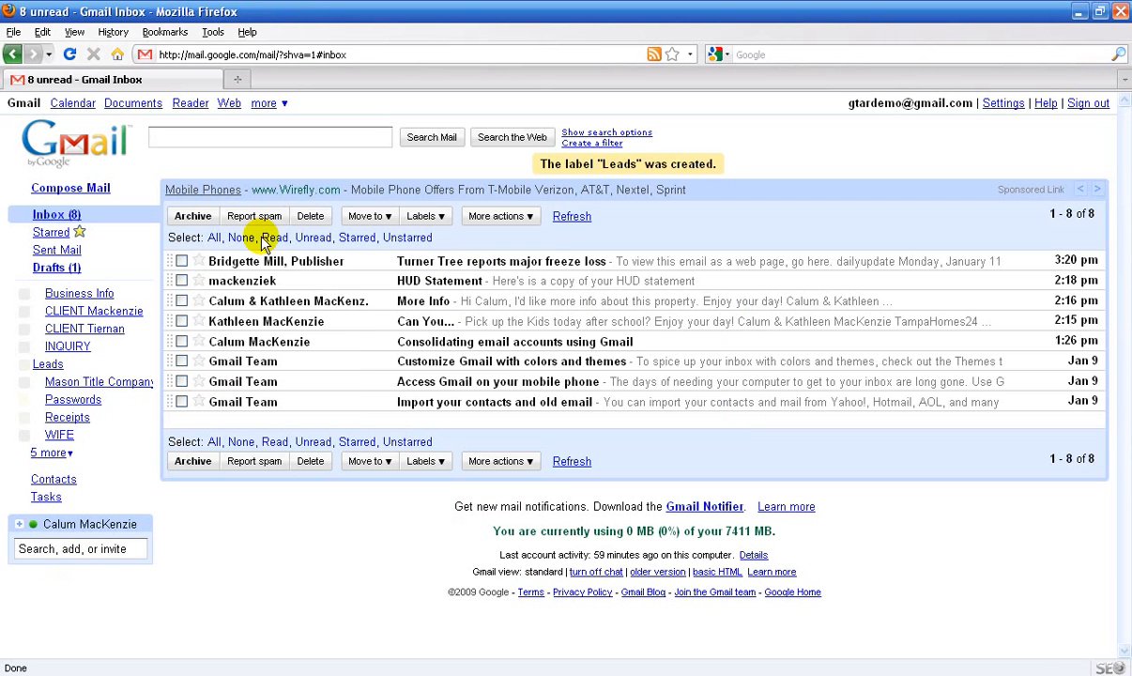
# Step: Open the email "Turner Tree reports major freeze loss", apply a newly created label Newsletter to it, and return to the inbox
pyautogui.moveTo(272, 262); pyautogui.dragTo(273, 263)
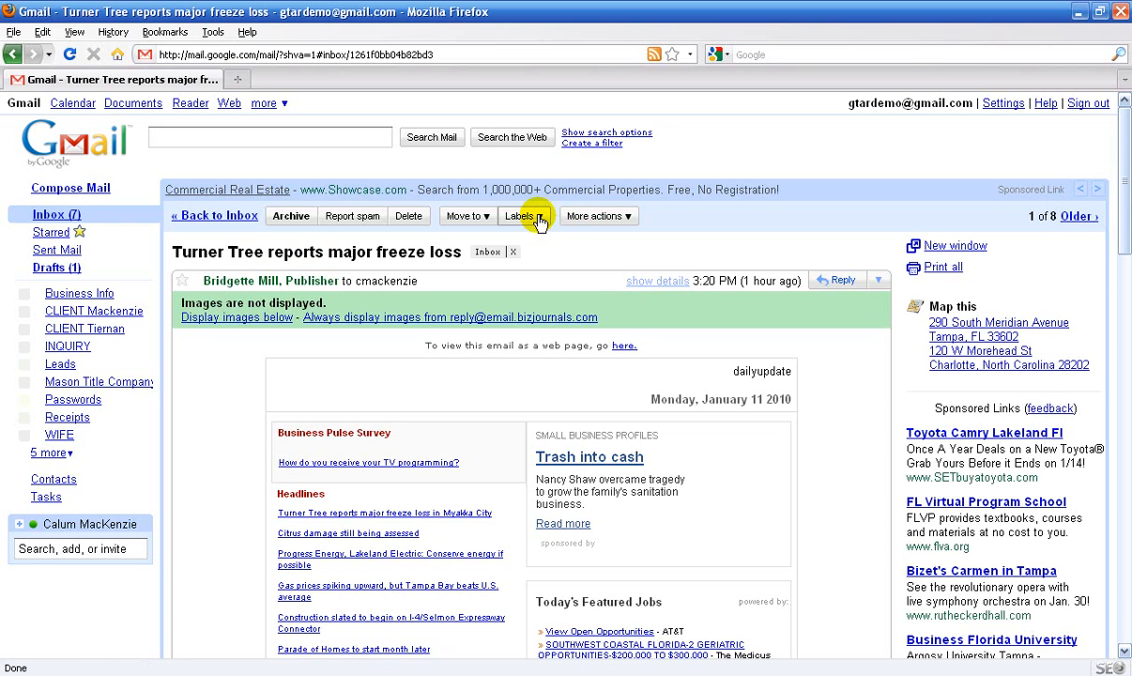
pyautogui.click(540, 218)
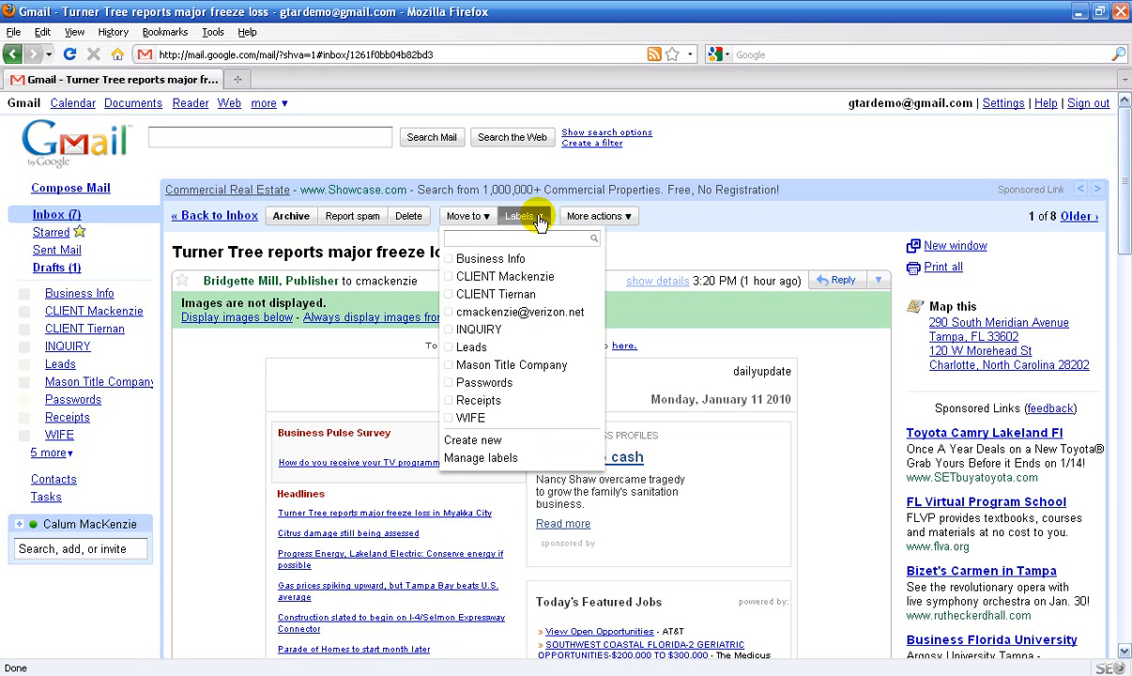
pyautogui.write('News')
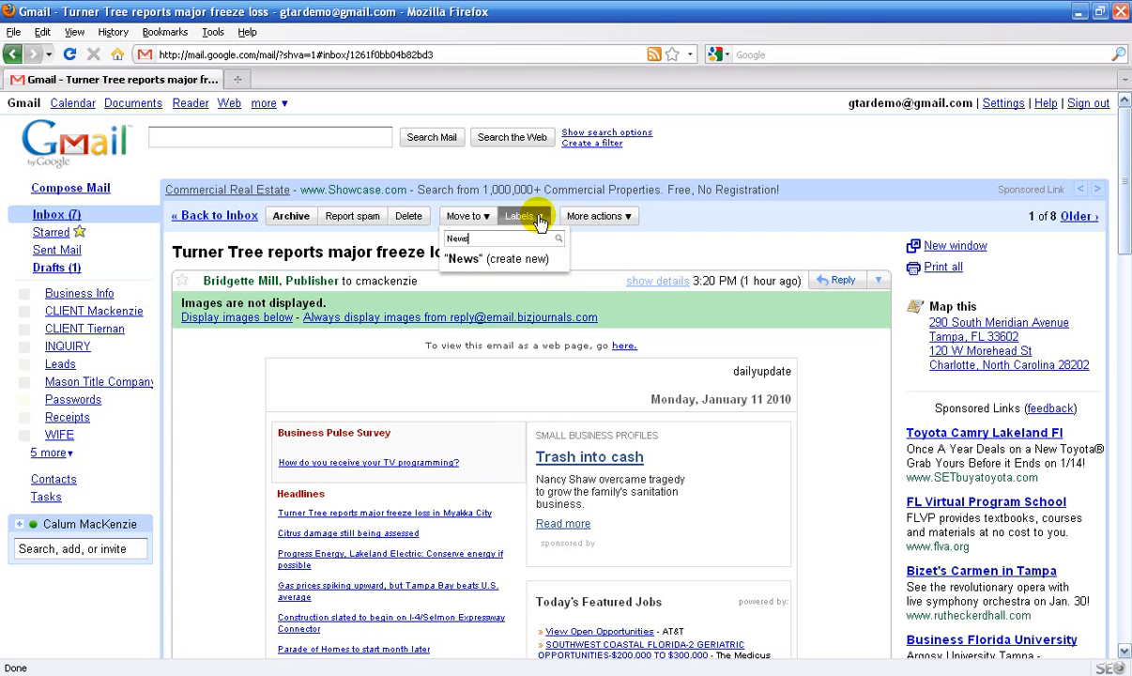
pyautogui.write('le')
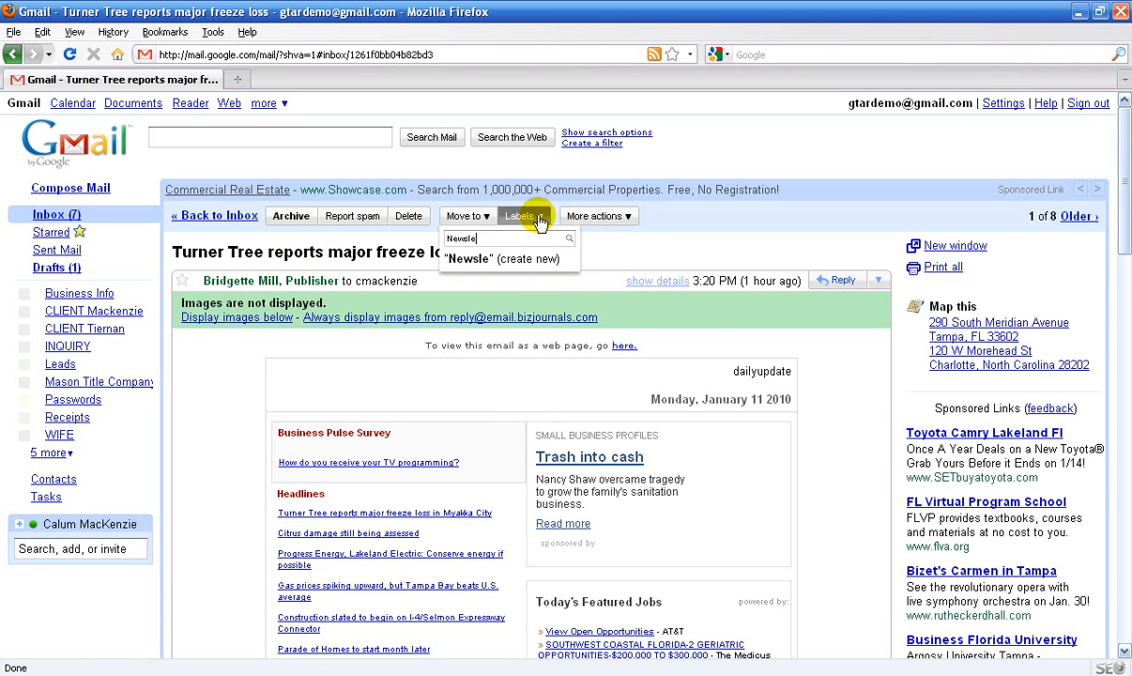
pyautogui.write('tter')
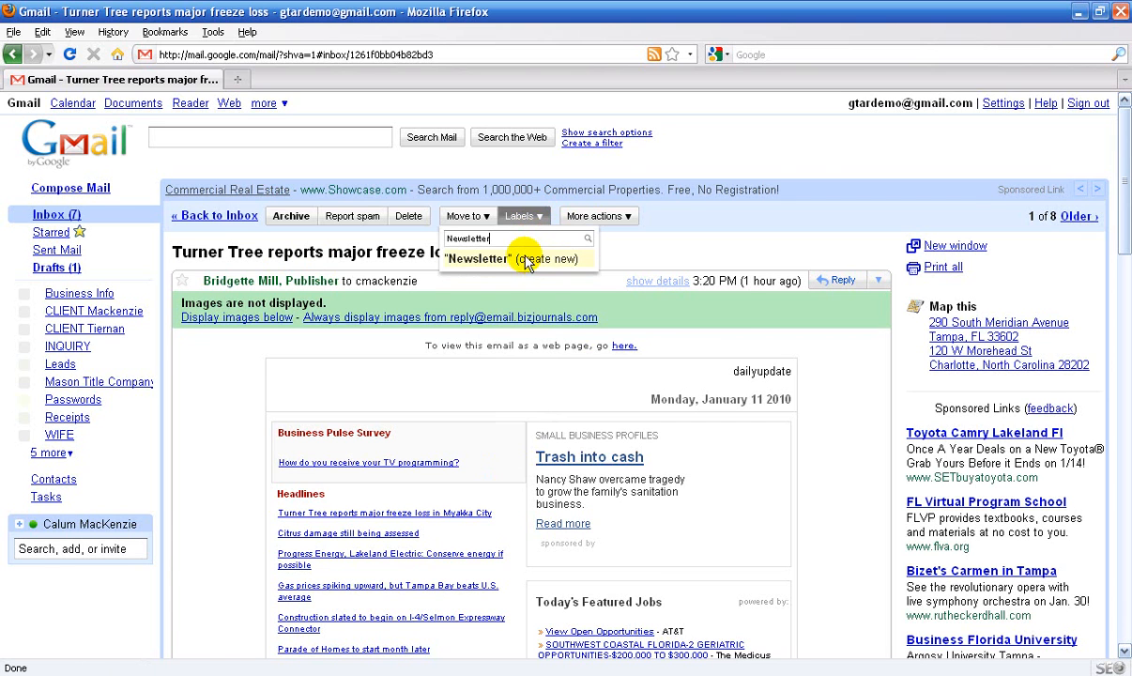
pyautogui.click(521, 258)
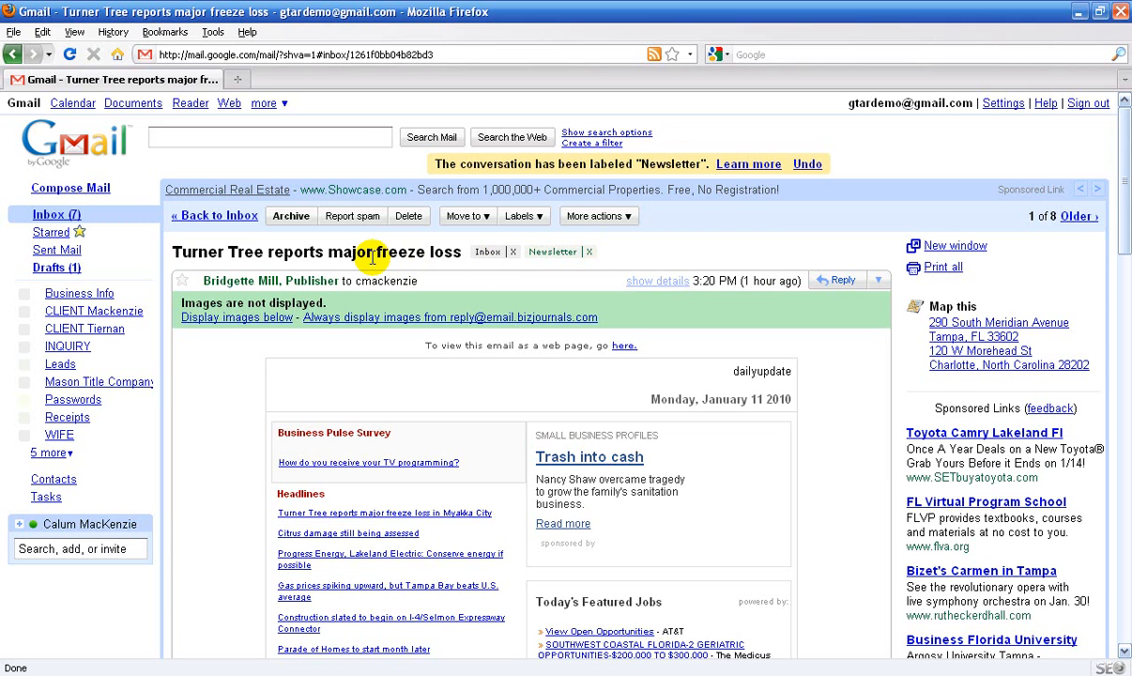
pyautogui.click(231, 216)
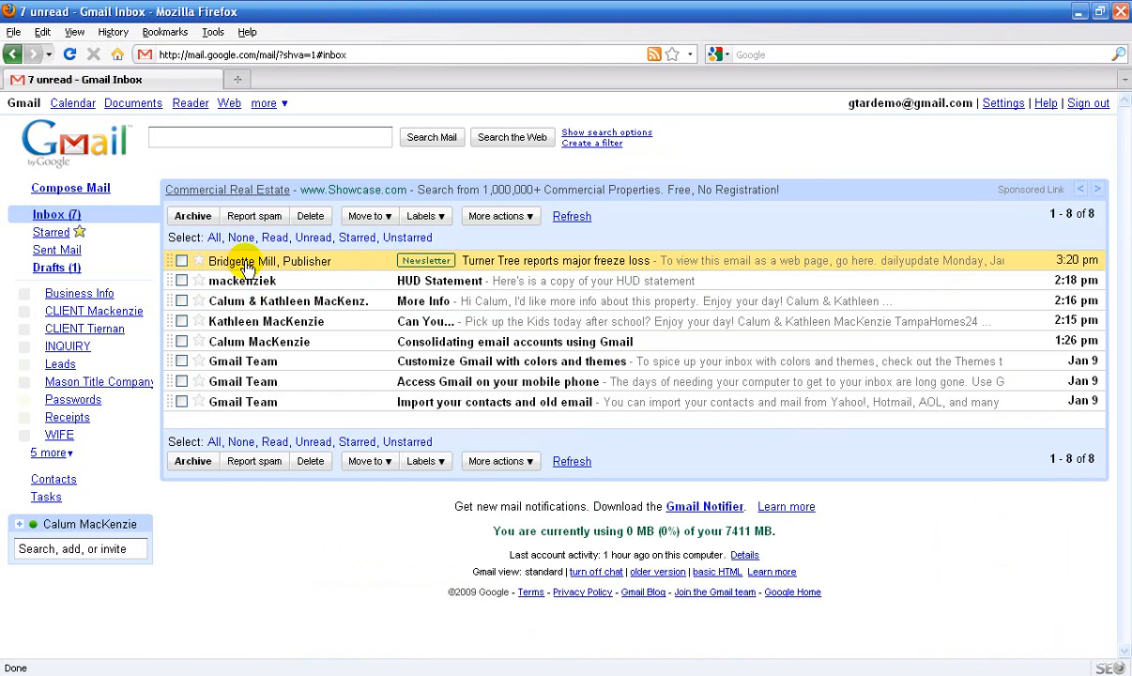
# Step: Label the HUD Statement conversation with both Mason Title Company and the second of the two CLIENT labels
pyautogui.moveTo(246, 267)
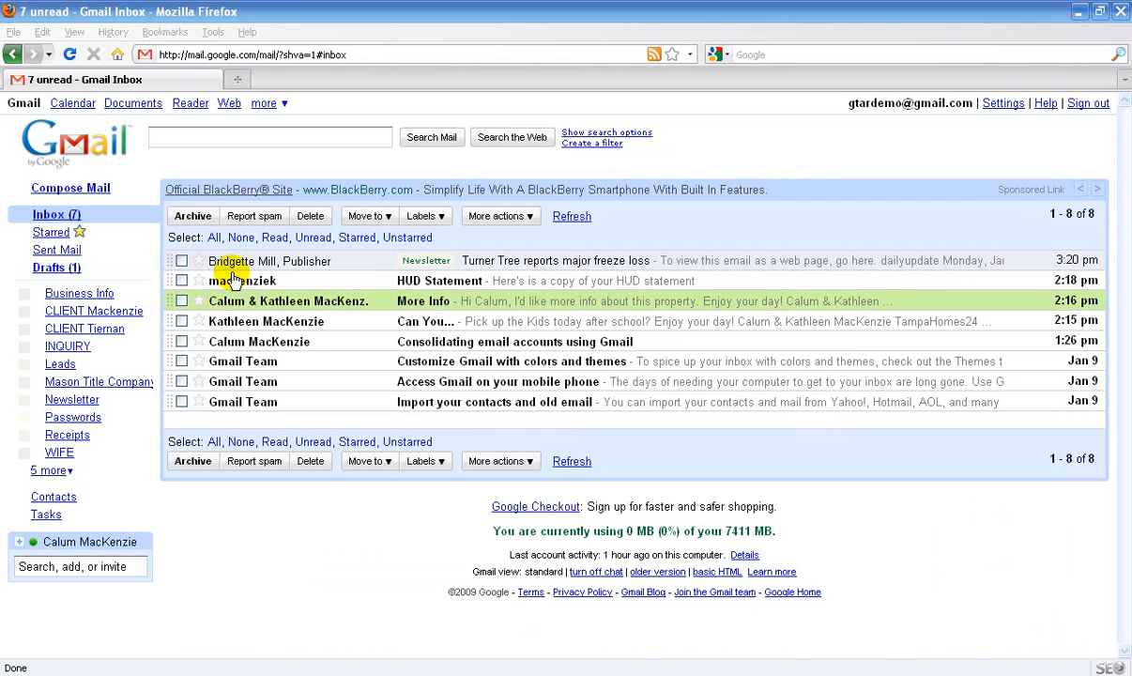
pyautogui.click(183, 282)
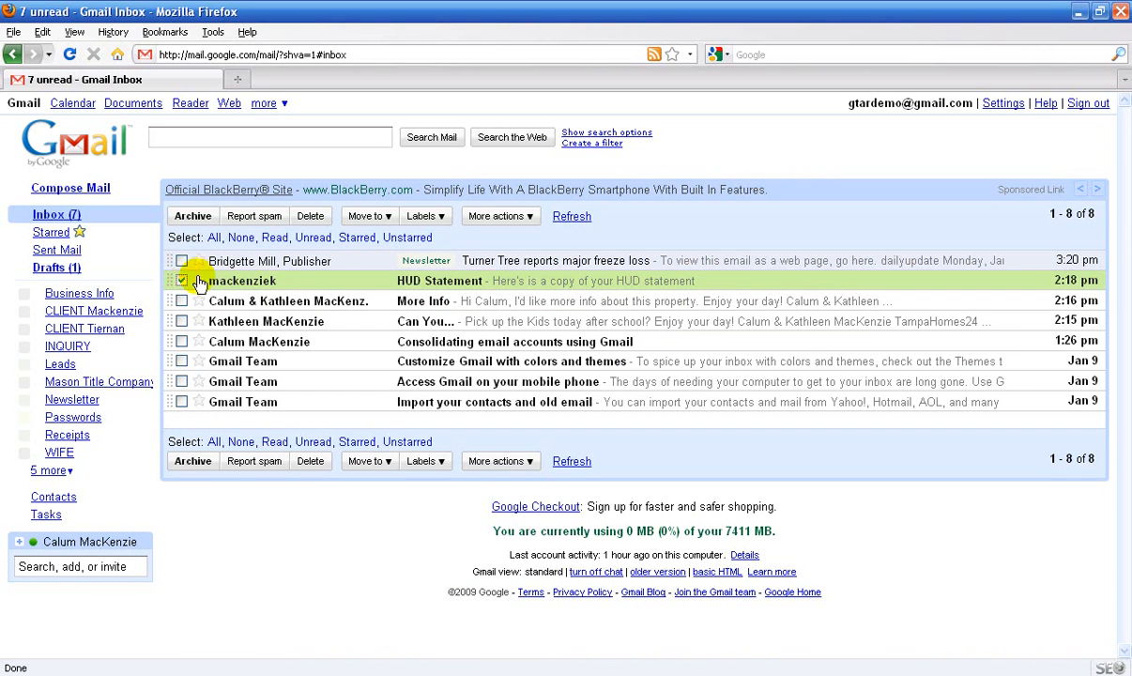
pyautogui.click(441, 217)
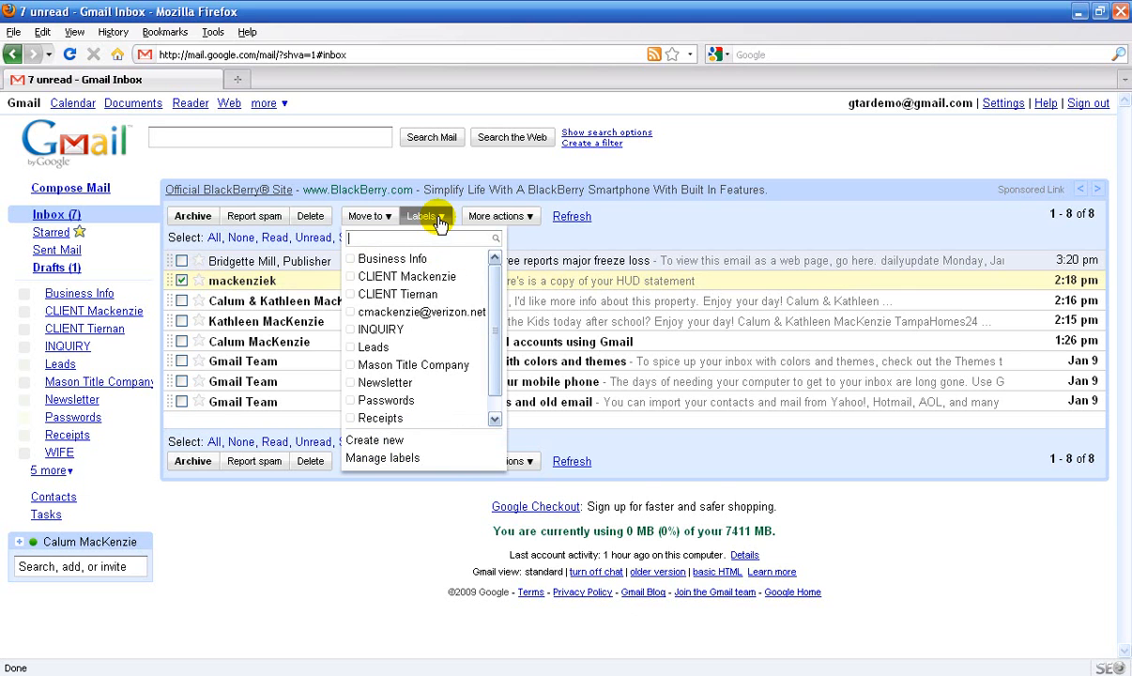
pyautogui.click(428, 368)
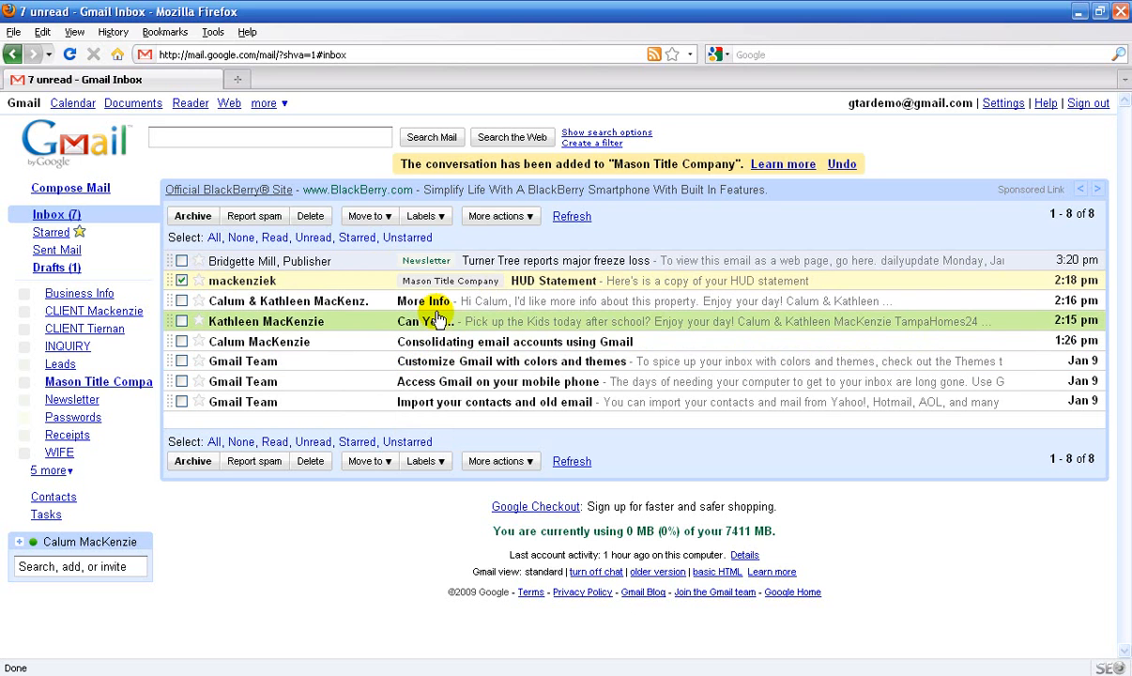
pyautogui.click(446, 223)
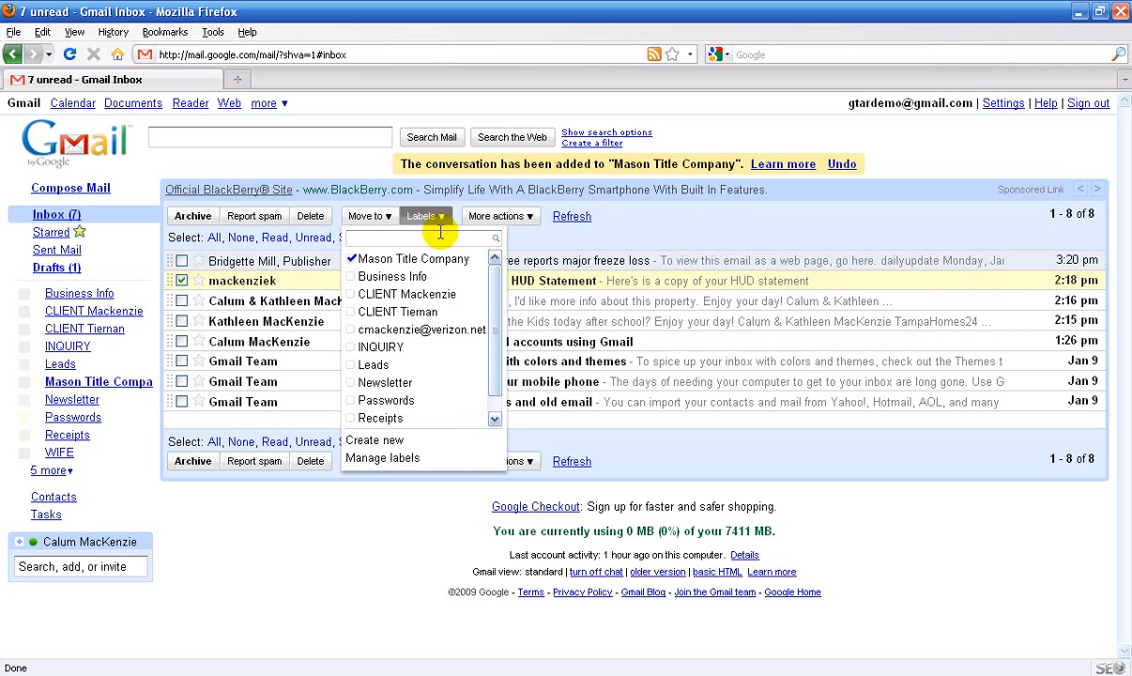
pyautogui.click(397, 312)
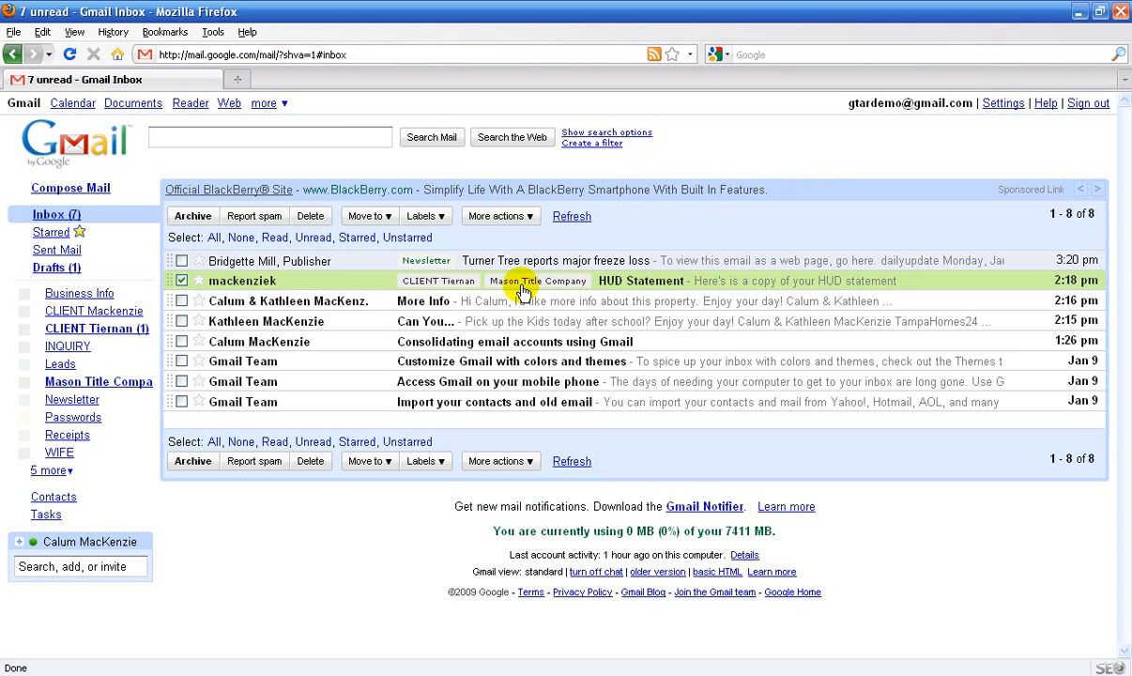
# Step: Open the "Can You..." email and start a filter for similar messages, accepting its sender address as the search criterion
pyautogui.click(333, 329)
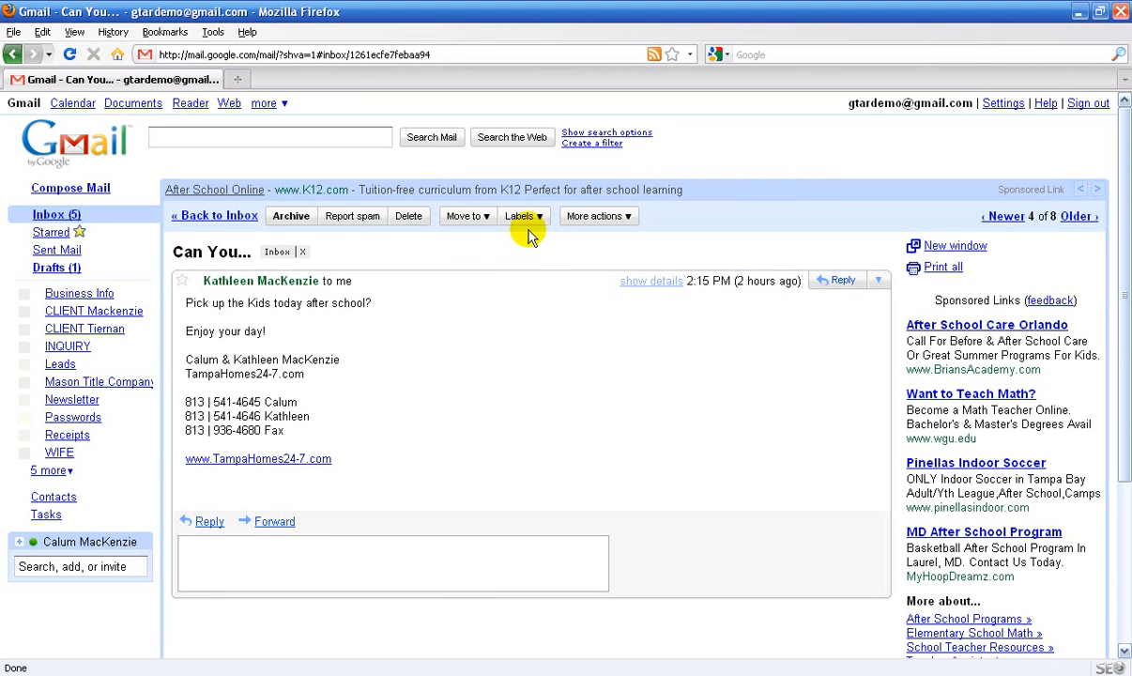
pyautogui.click(598, 216)
pyautogui.click(586, 295)
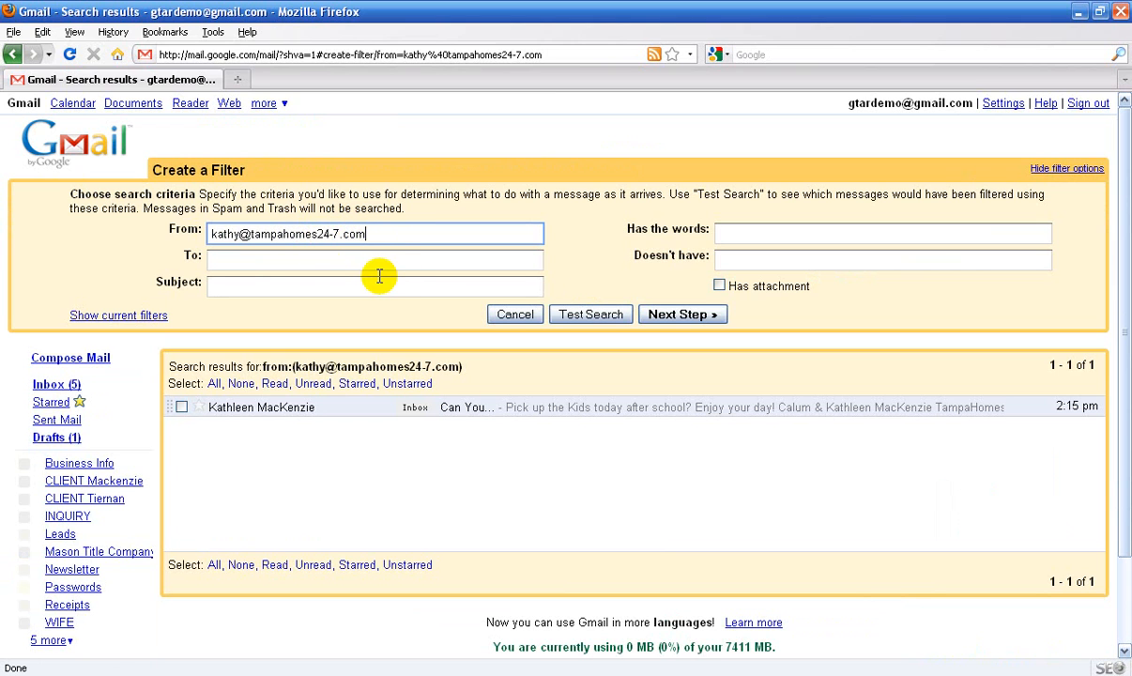
pyautogui.click(671, 315)
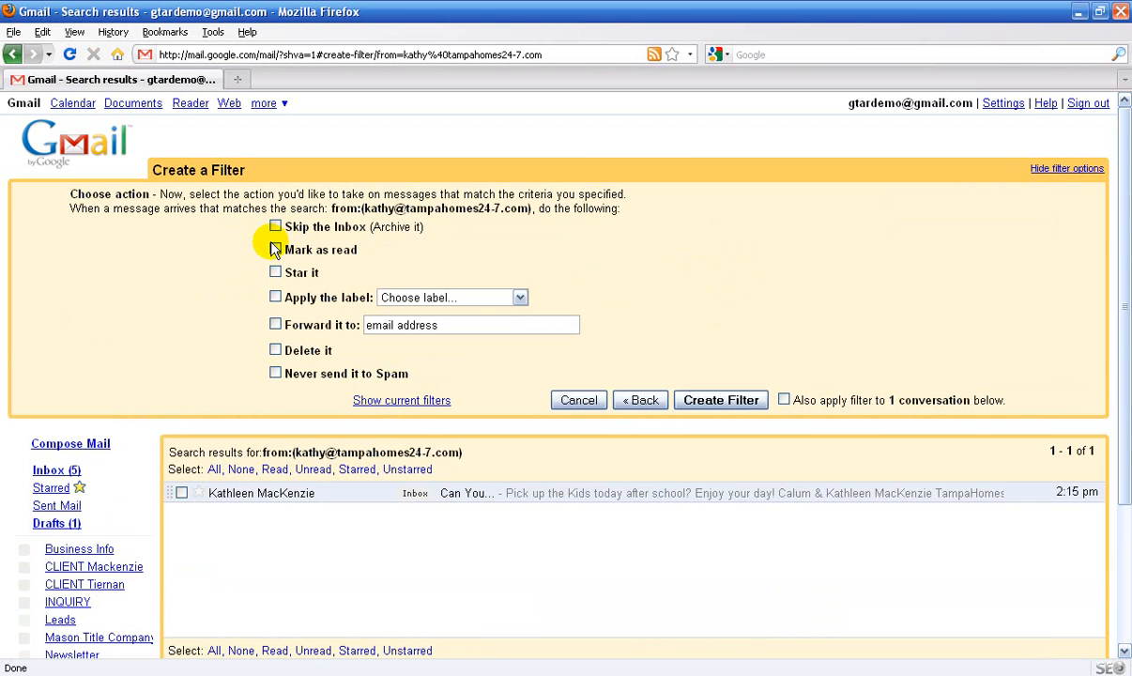
# Step: Set the filter to apply the label WIFE, include the existing matching conversation, and create the filter
pyautogui.click(276, 297)
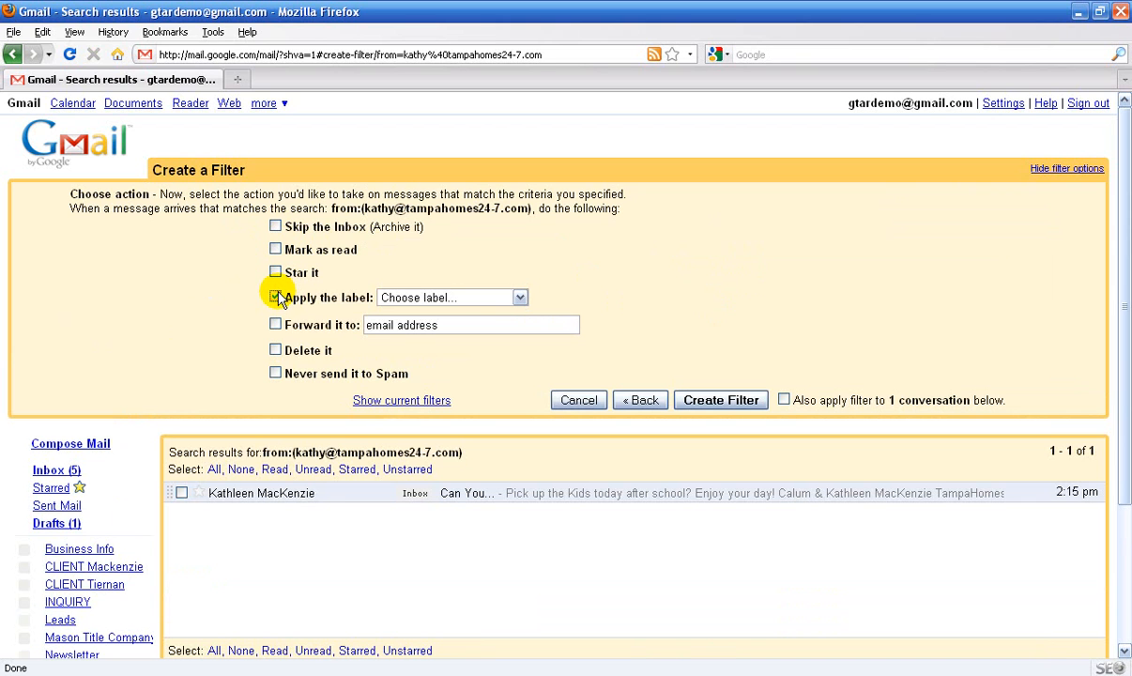
pyautogui.click(406, 300)
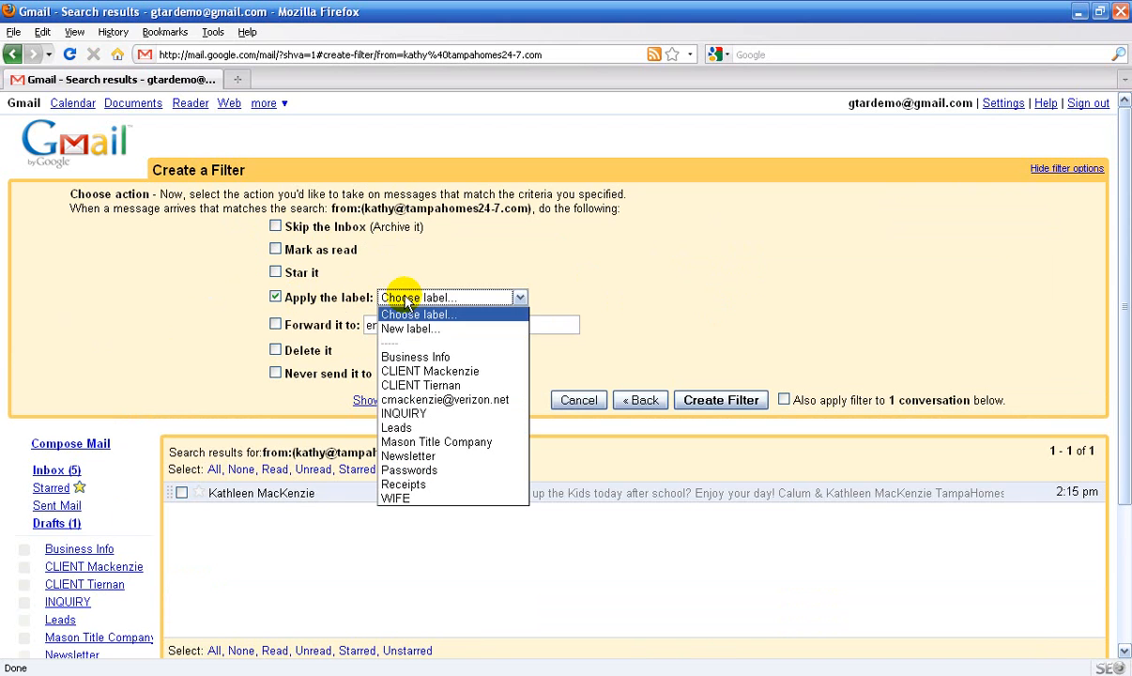
pyautogui.click(404, 500)
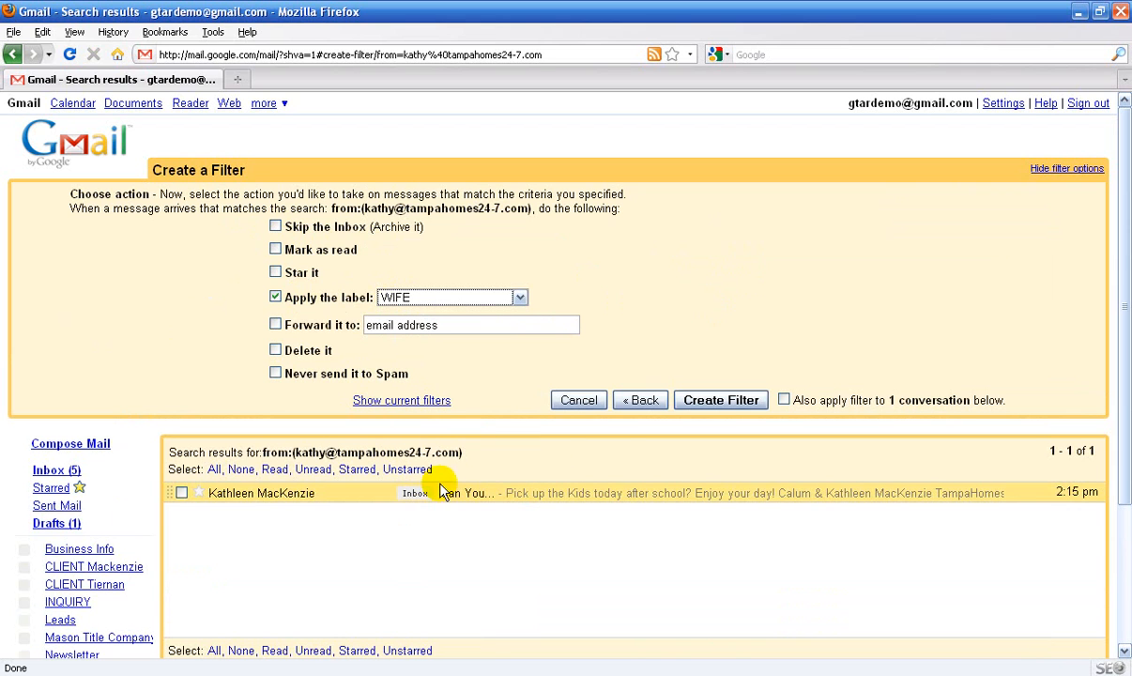
pyautogui.click(787, 403)
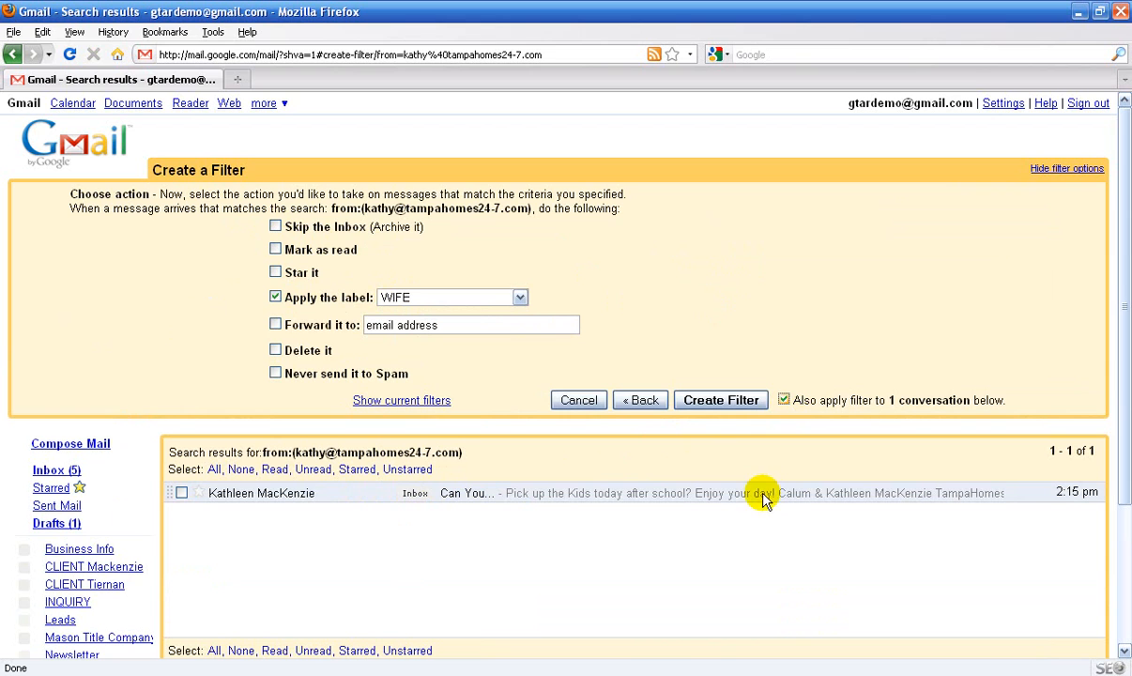
pyautogui.click(723, 401)
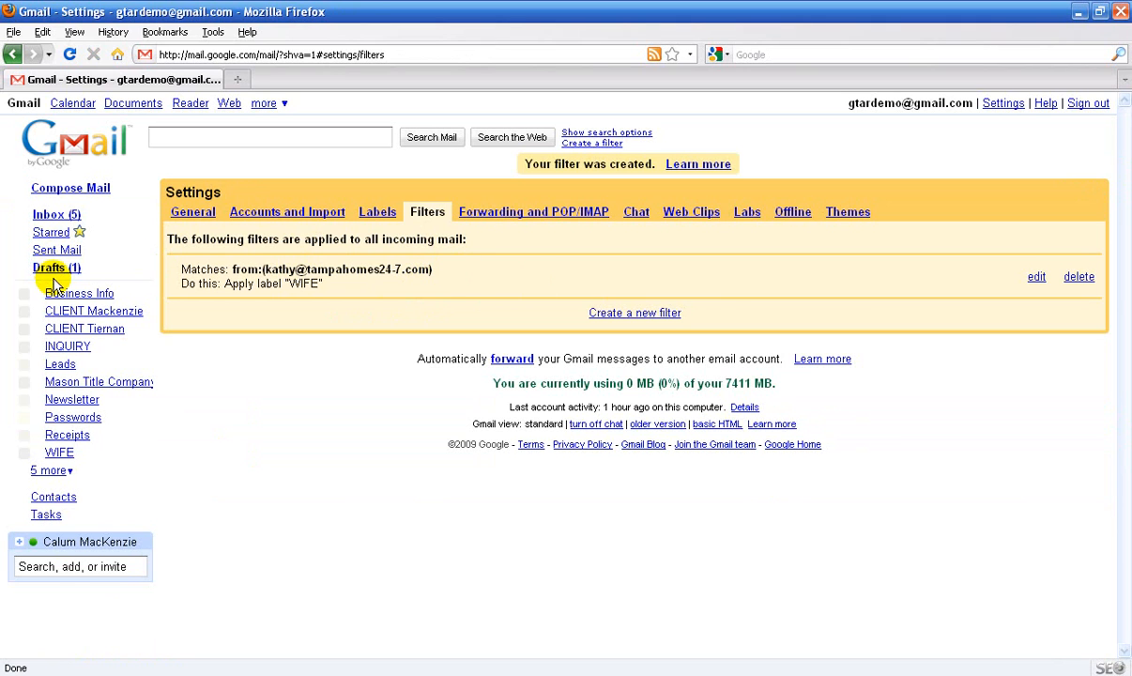
# Step: Open the inbox email "Turner Tree reports major freeze loss" and start a filter for similar messages, accepting its sender address as the search criterion
pyautogui.click(56, 215)
pyautogui.press('F9')
pyautogui.press('F9')
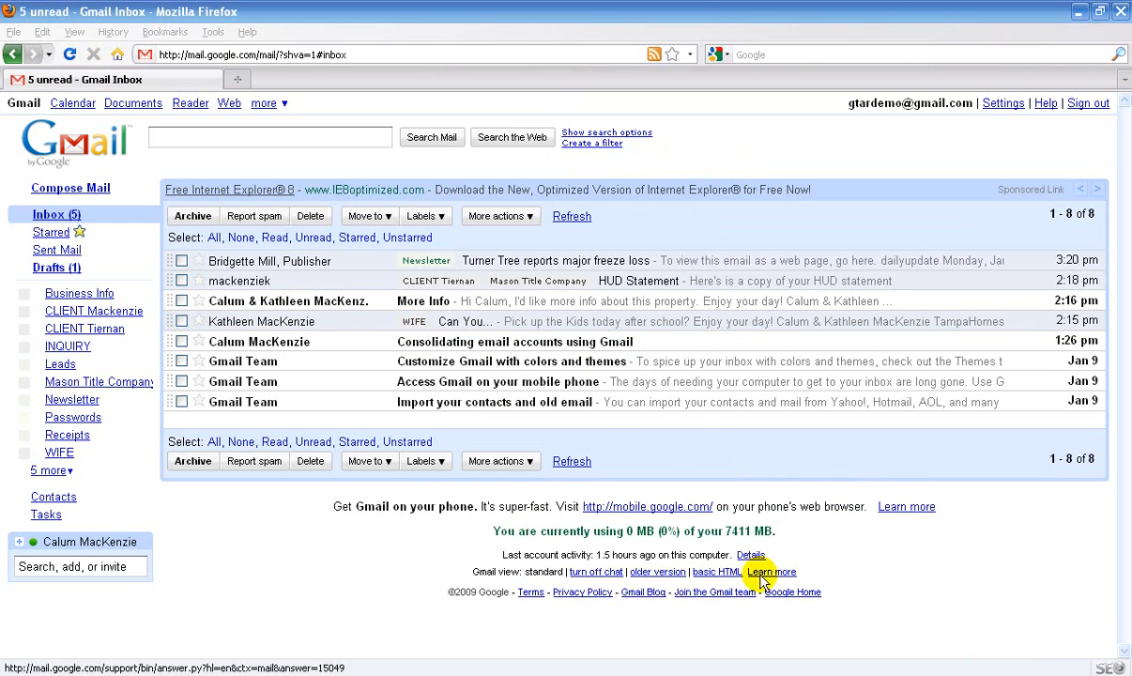
pyautogui.click(526, 266)
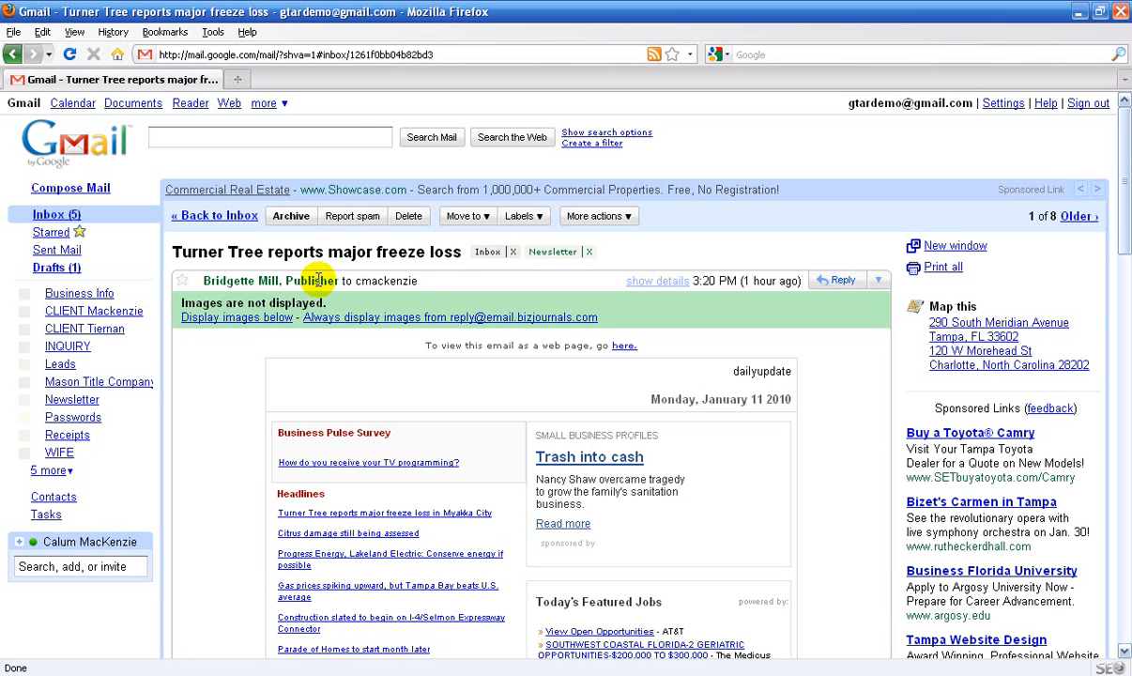
pyautogui.moveTo(270, 280)
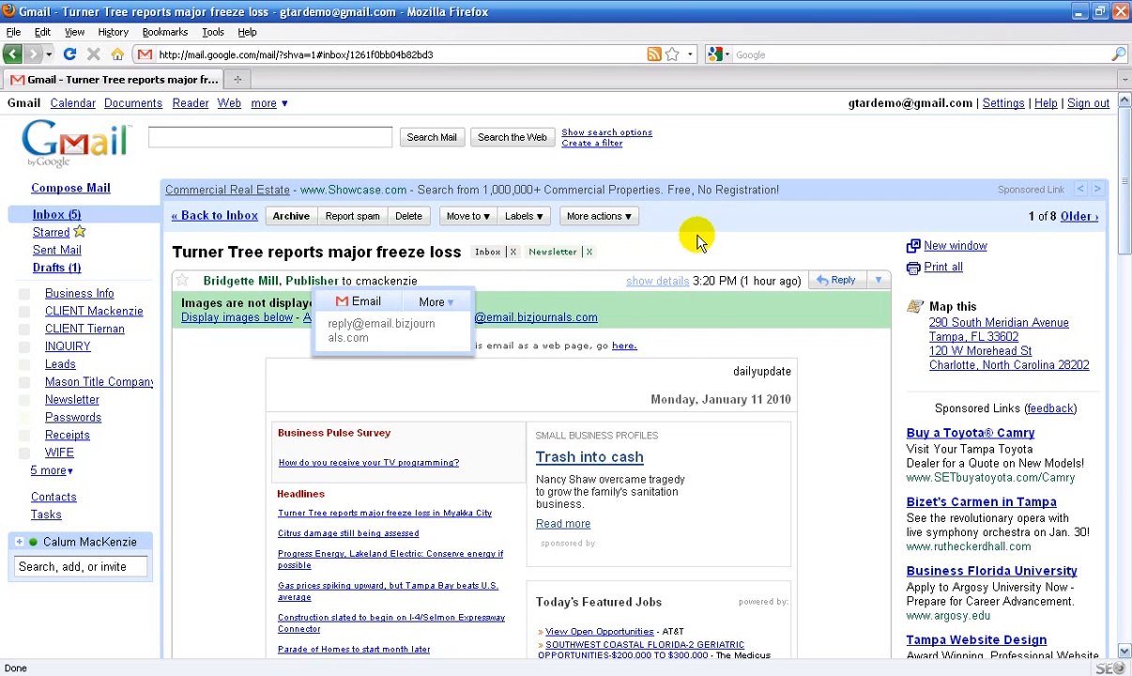
pyautogui.click(606, 218)
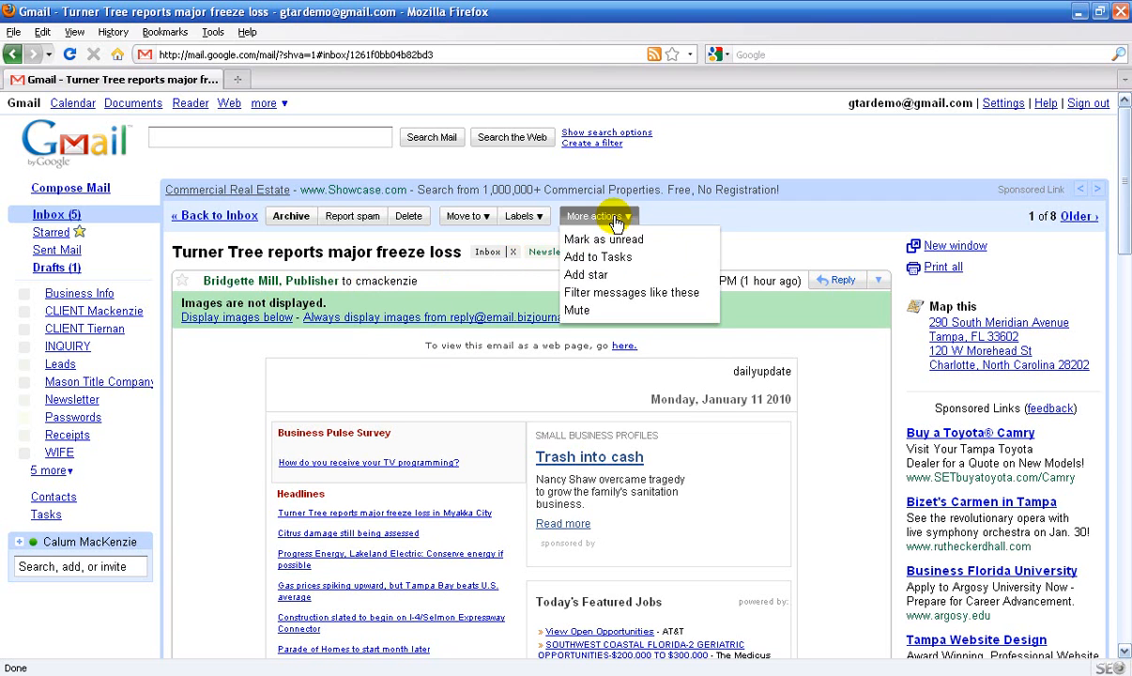
pyautogui.click(627, 292)
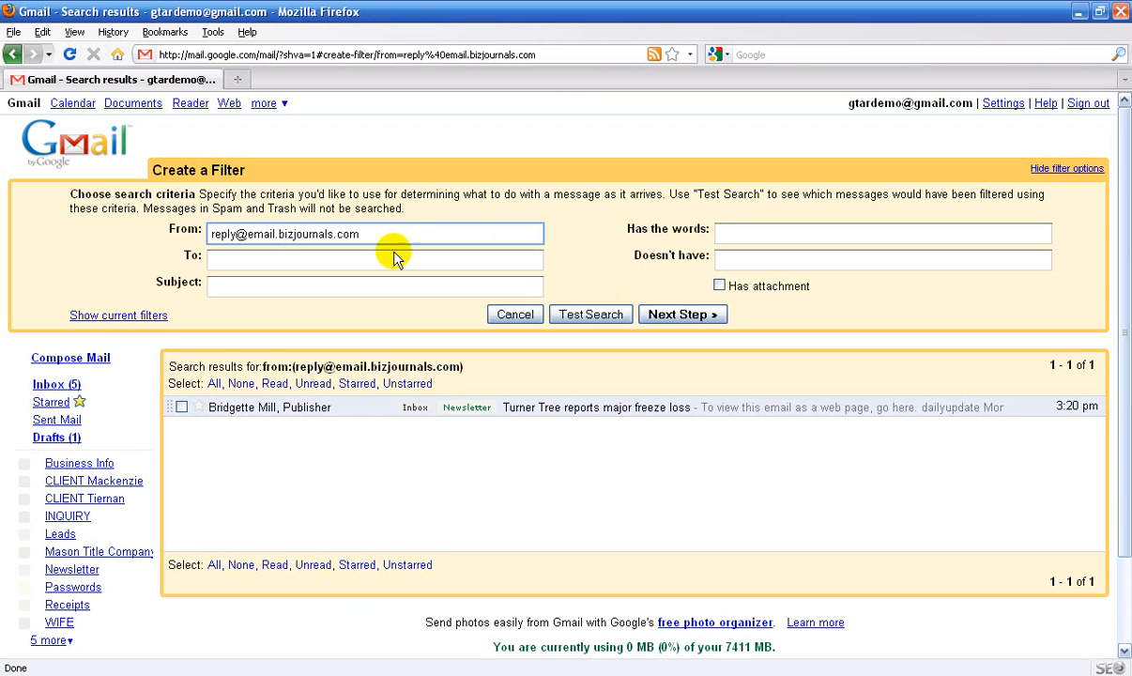
pyautogui.click(684, 316)
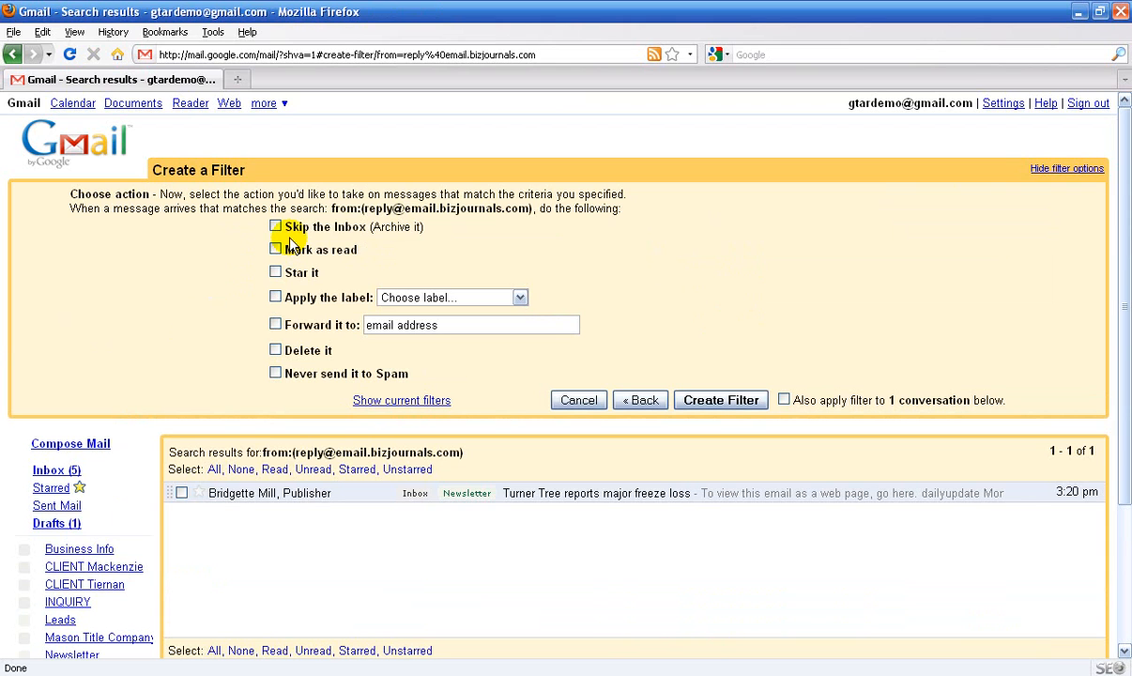
# Step: Set the filter to skip the inbox and apply the label Newsletter, include the existing matching conversation, and create the filter
pyautogui.click(276, 227)
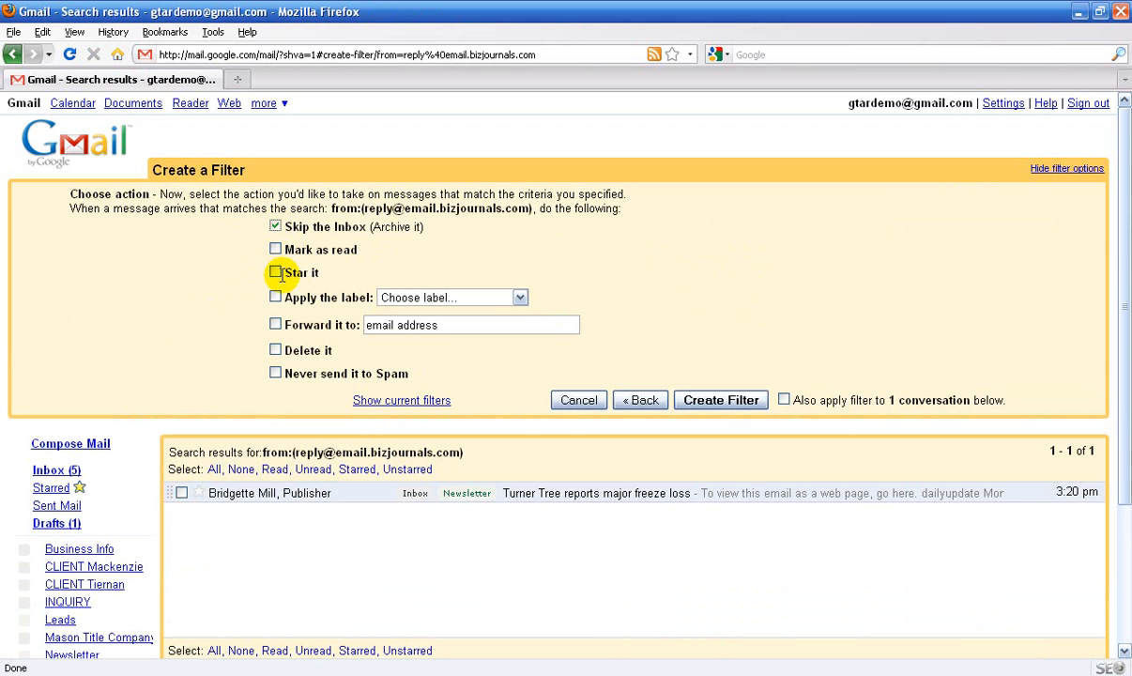
pyautogui.click(276, 297)
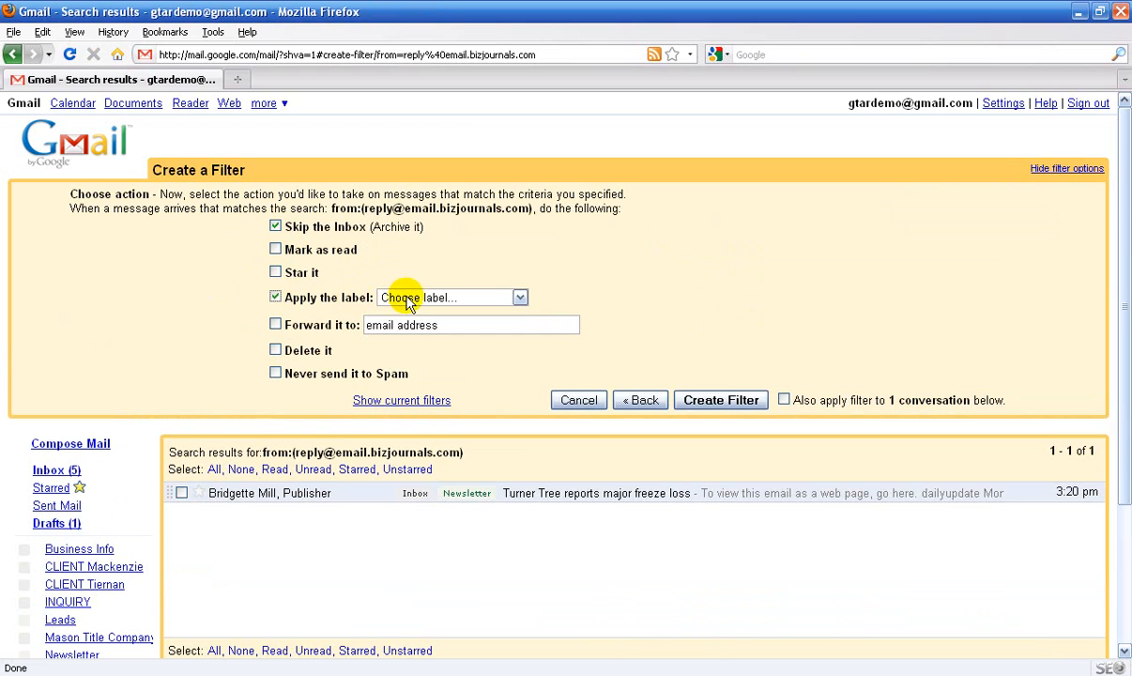
pyautogui.click(460, 298)
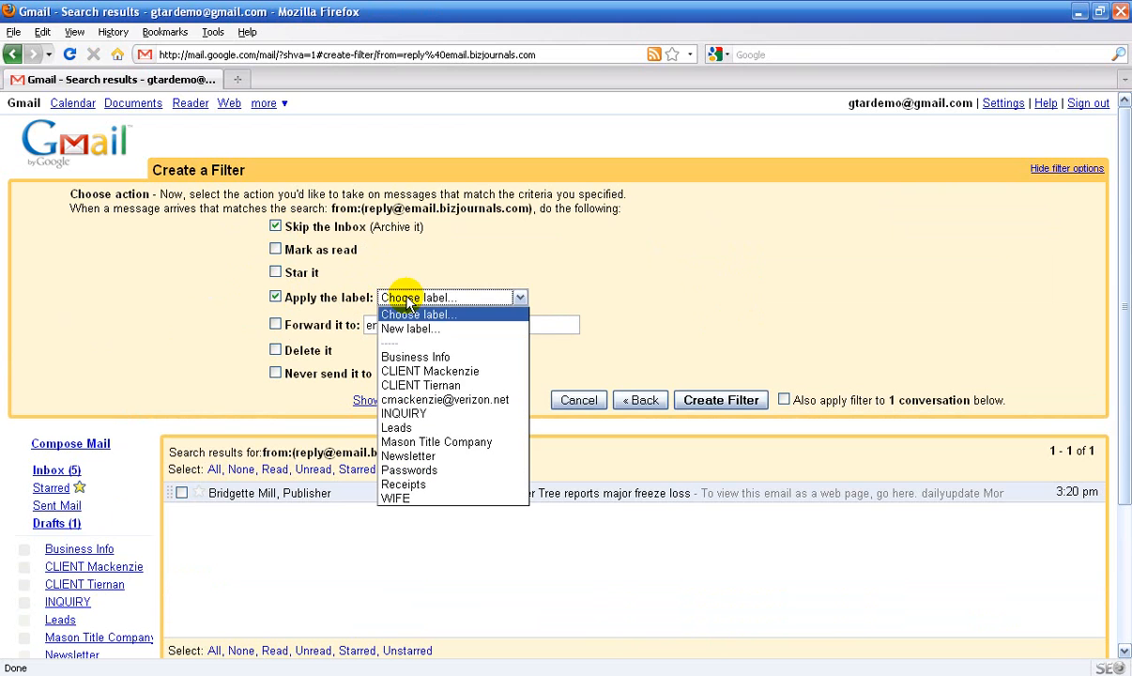
pyautogui.click(424, 460)
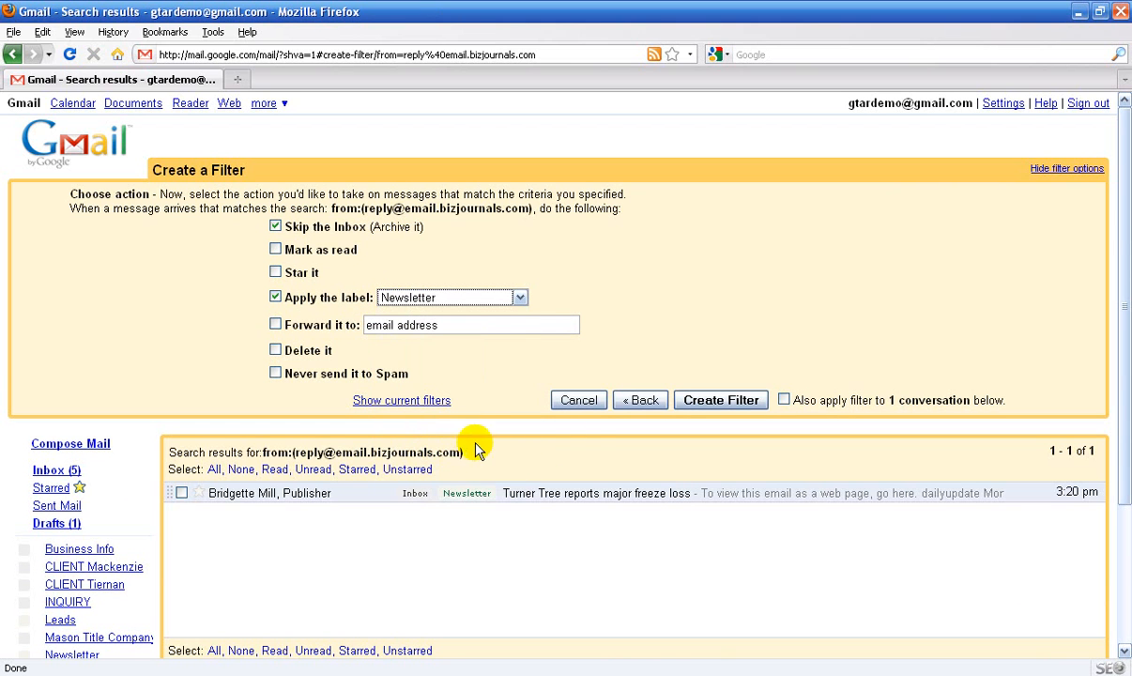
pyautogui.click(785, 401)
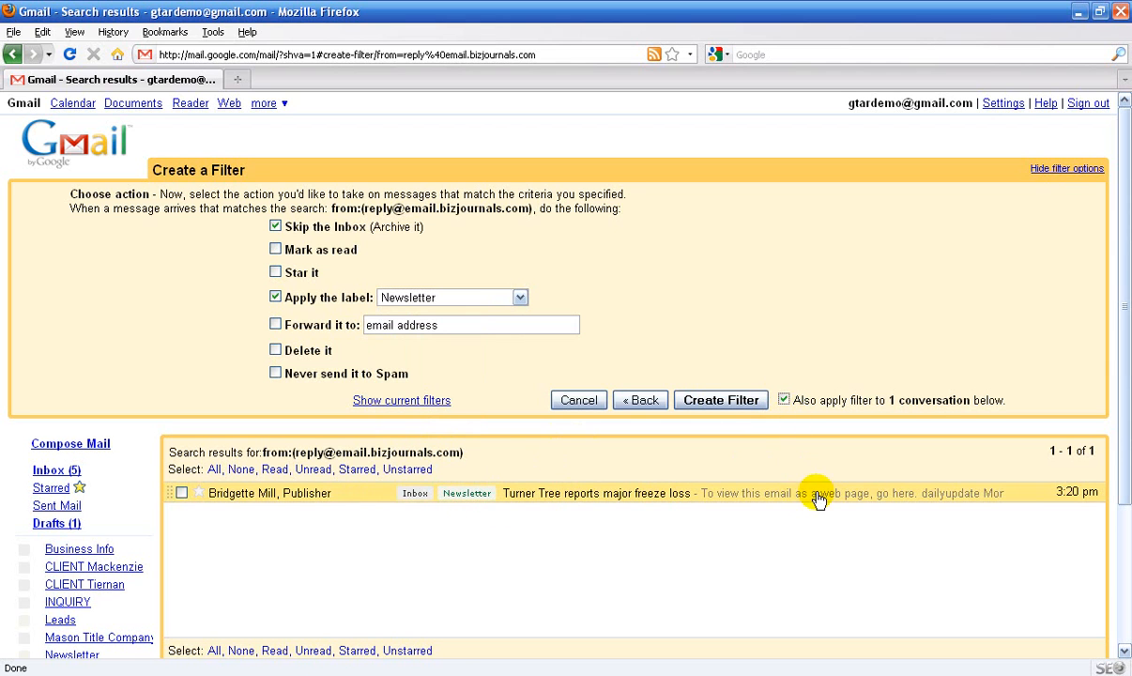
pyautogui.click(720, 402)
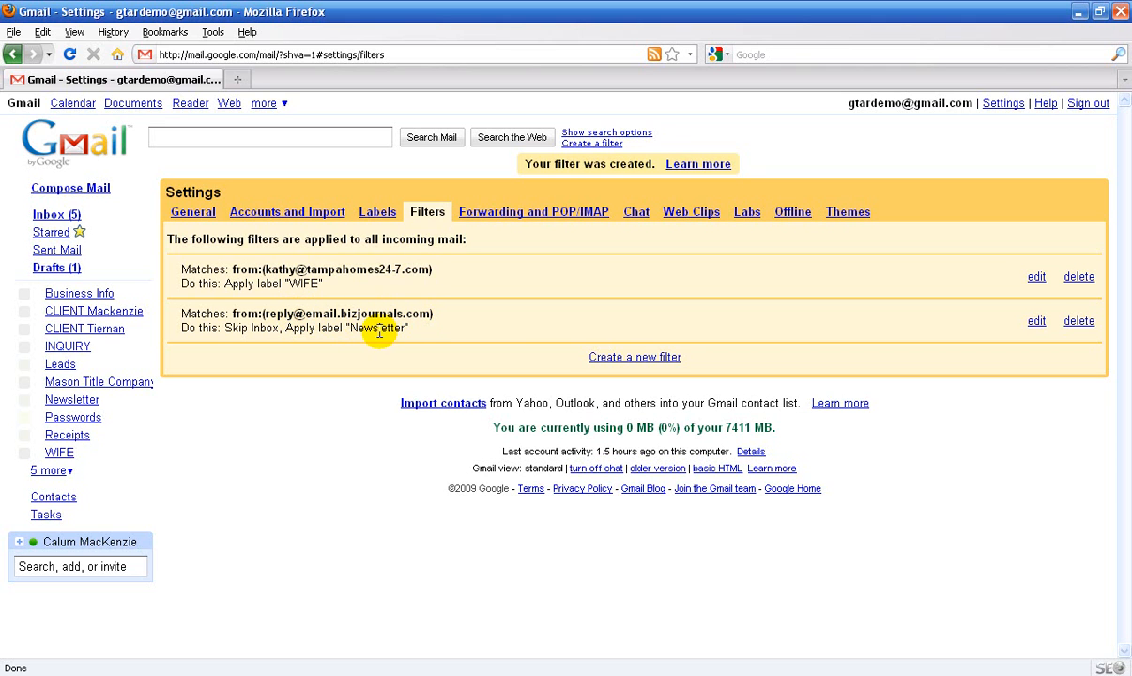
# Step: Check the inbox and the conversations filed under the Newsletter label, and return to the inbox
pyautogui.click(74, 215)
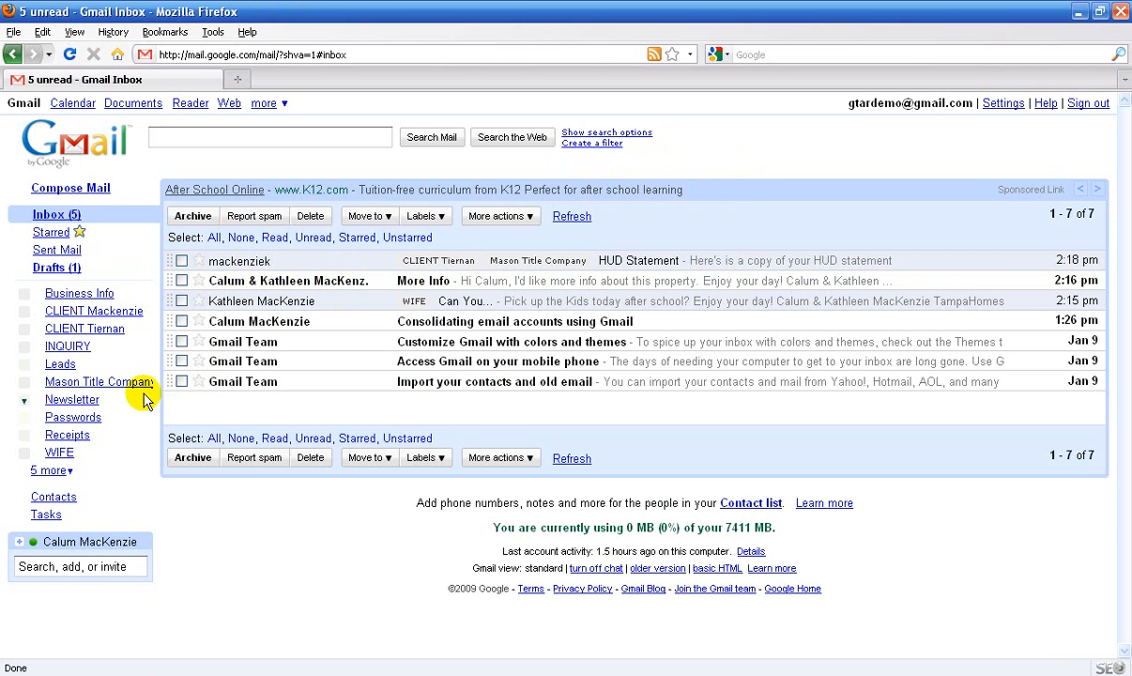
pyautogui.click(94, 399)
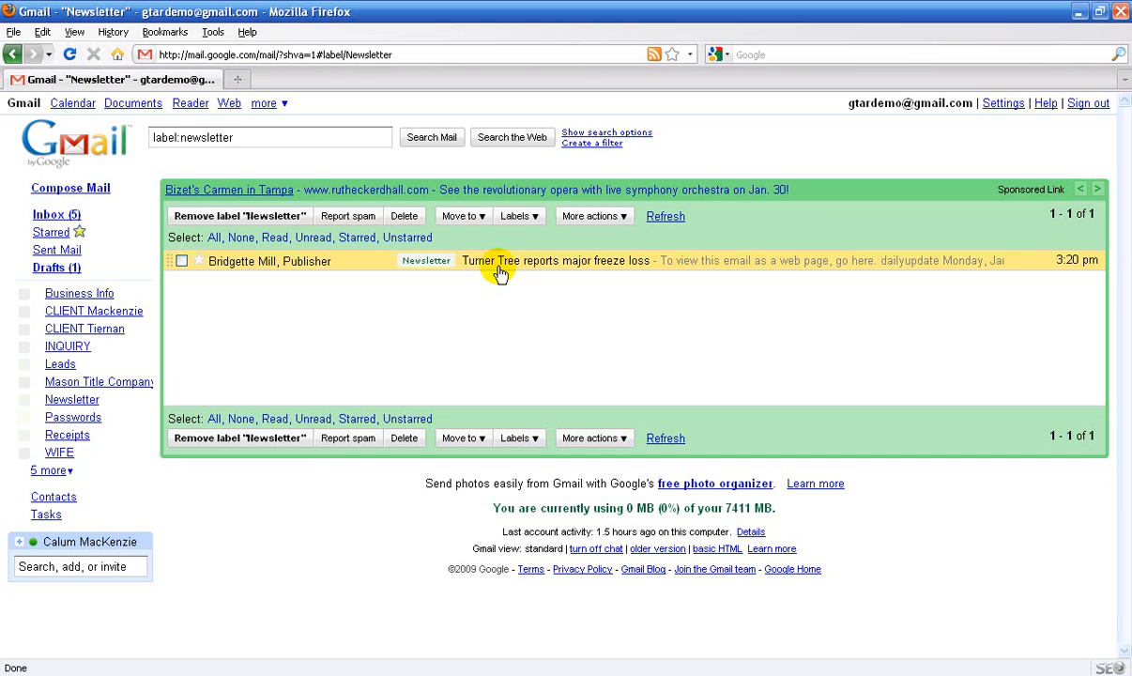
pyautogui.click(52, 216)
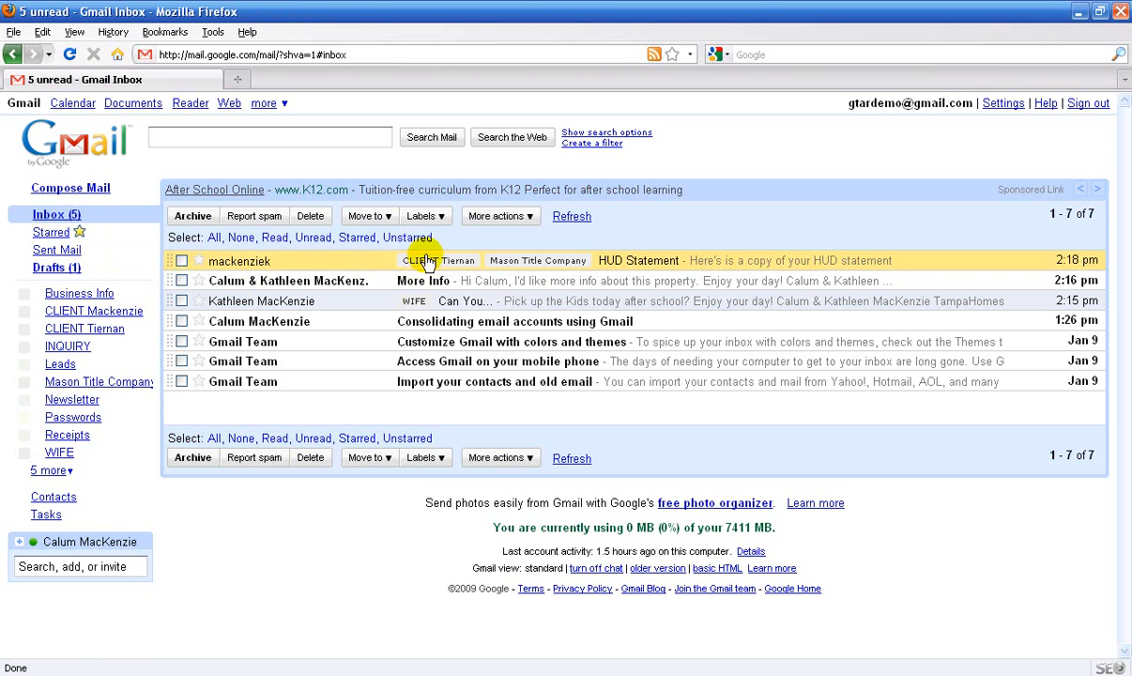
# Step: Apply the label INQUIRY to the "More Info" conversation in the inbox
pyautogui.click(181, 282)
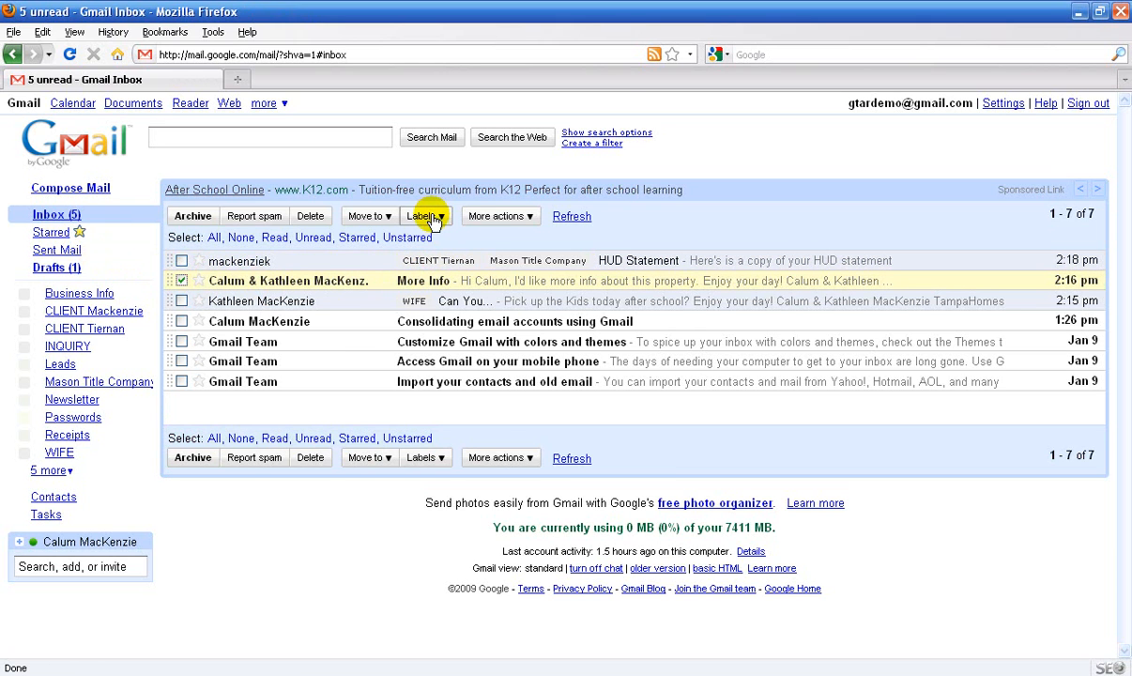
pyautogui.click(433, 219)
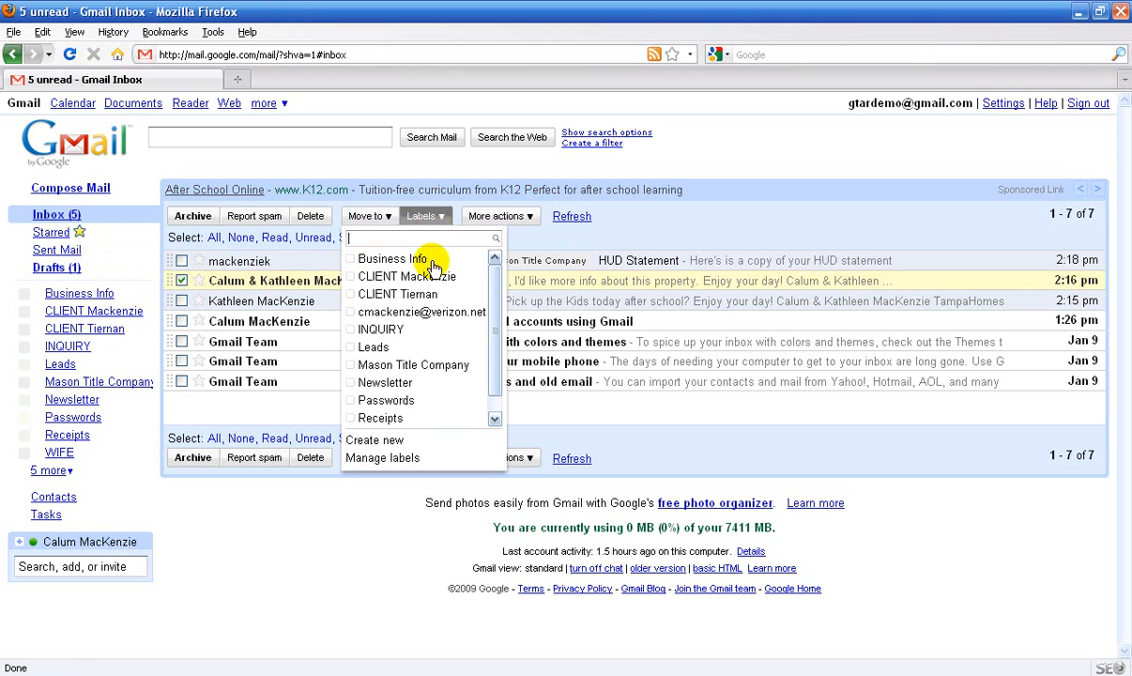
pyautogui.click(356, 328)
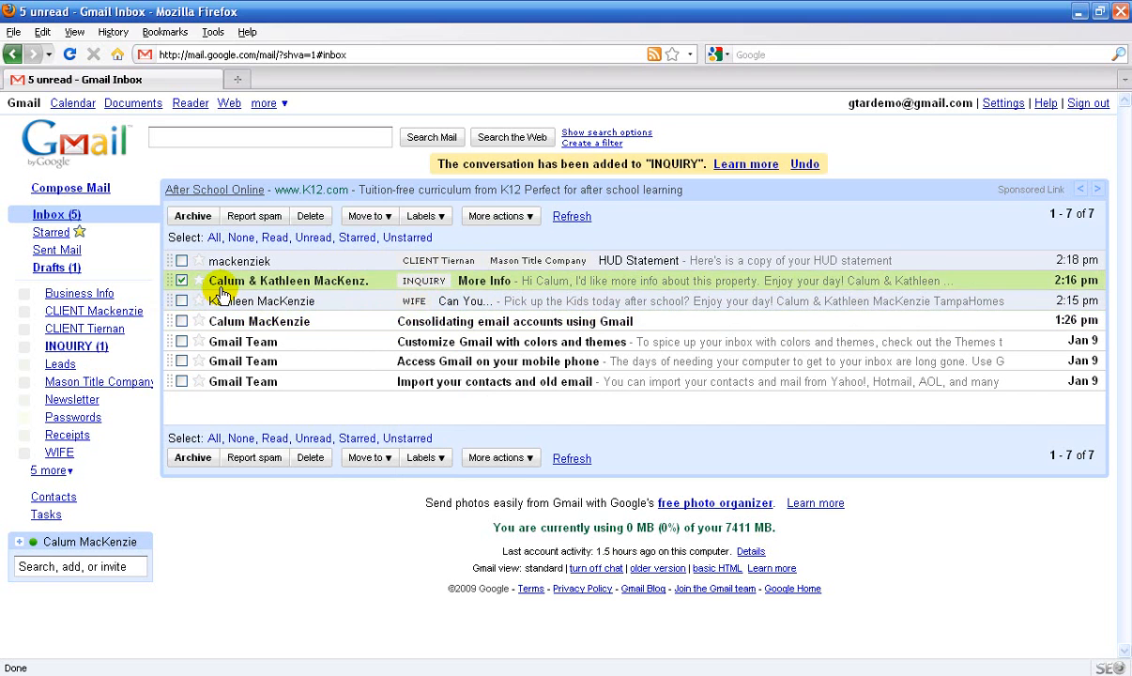
# Step: Color the WIFE label red and the second of the two CLIENT labels dark blue
pyautogui.click(25, 457)
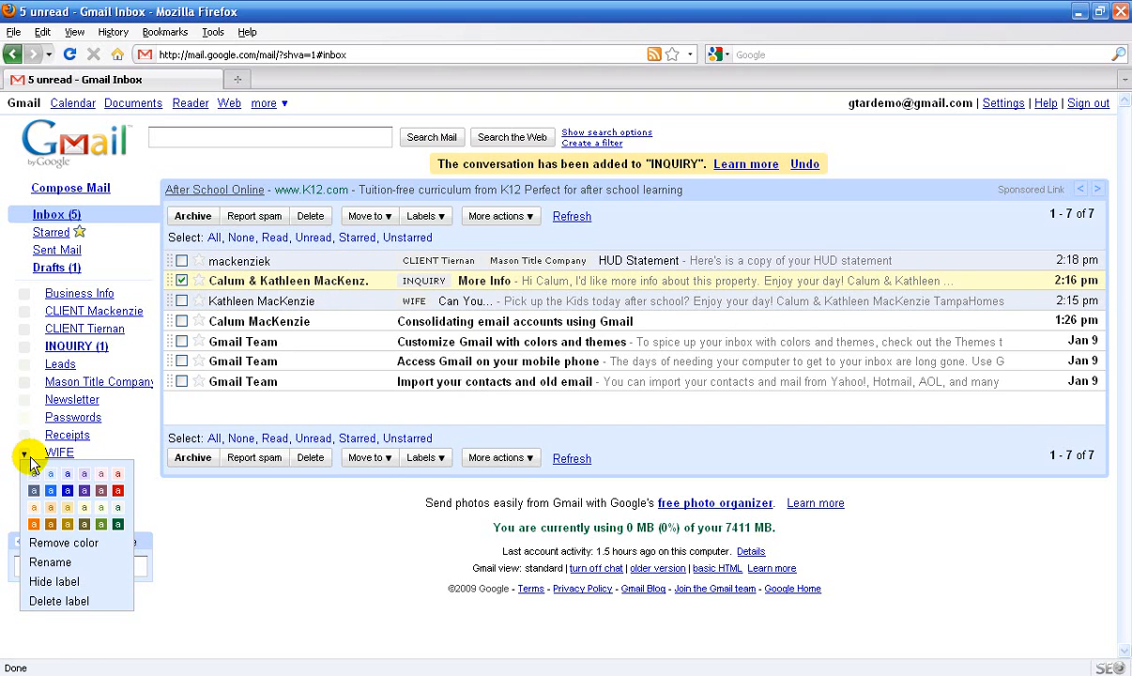
pyautogui.click(117, 490)
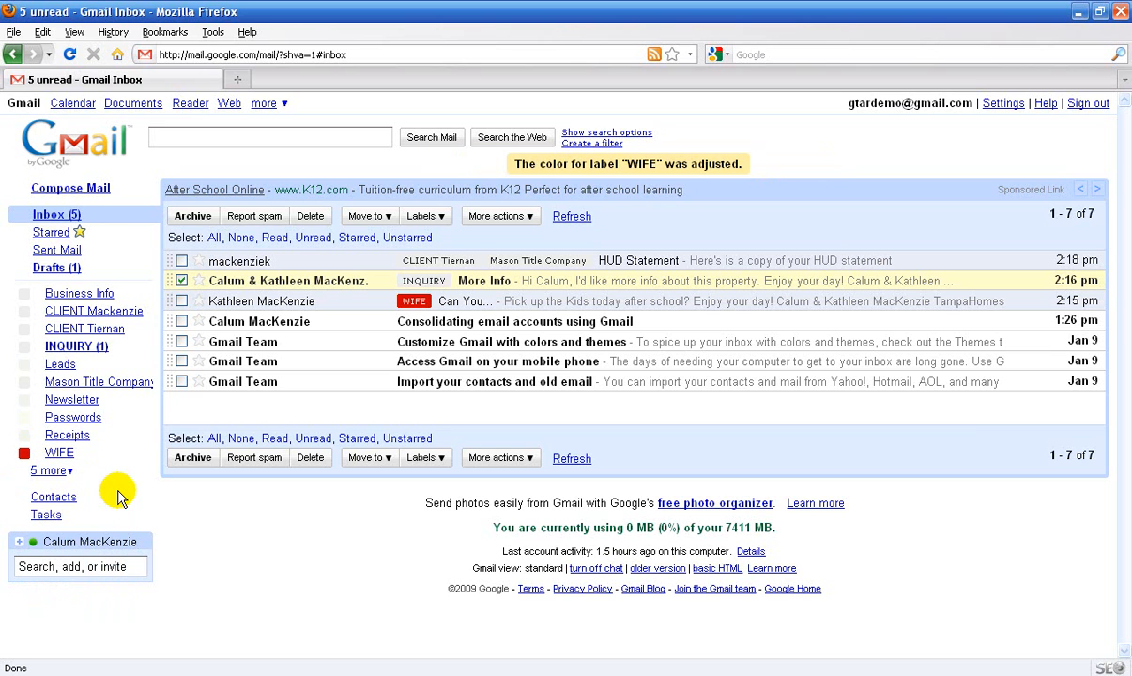
pyautogui.moveTo(43, 352)
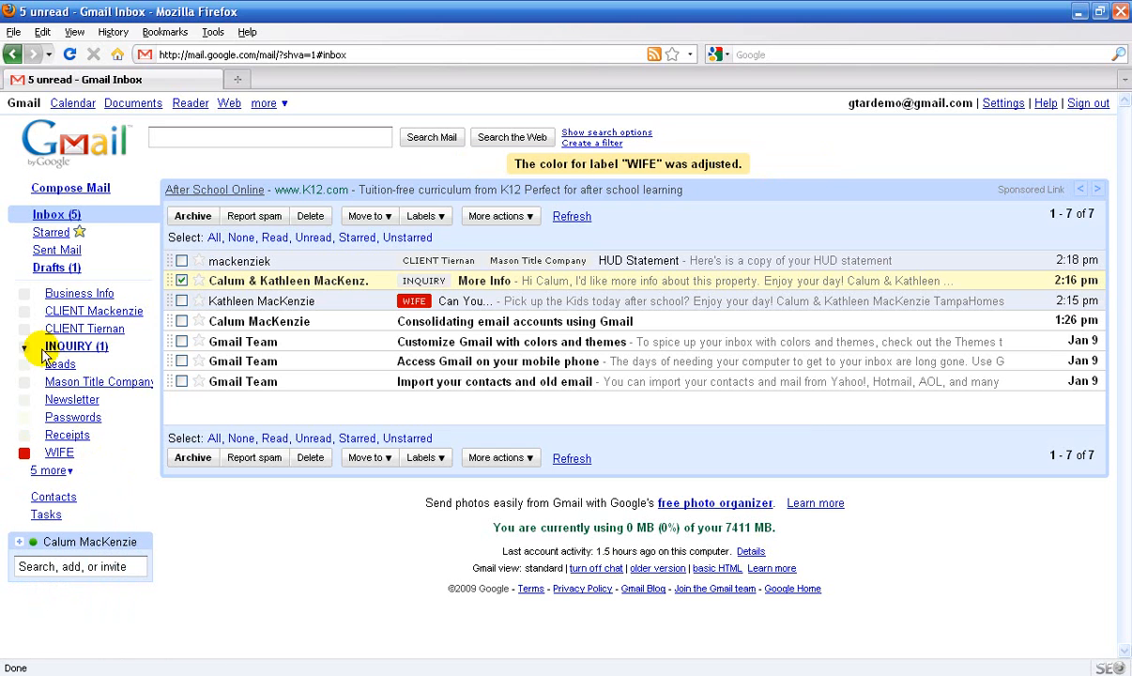
pyautogui.click(25, 329)
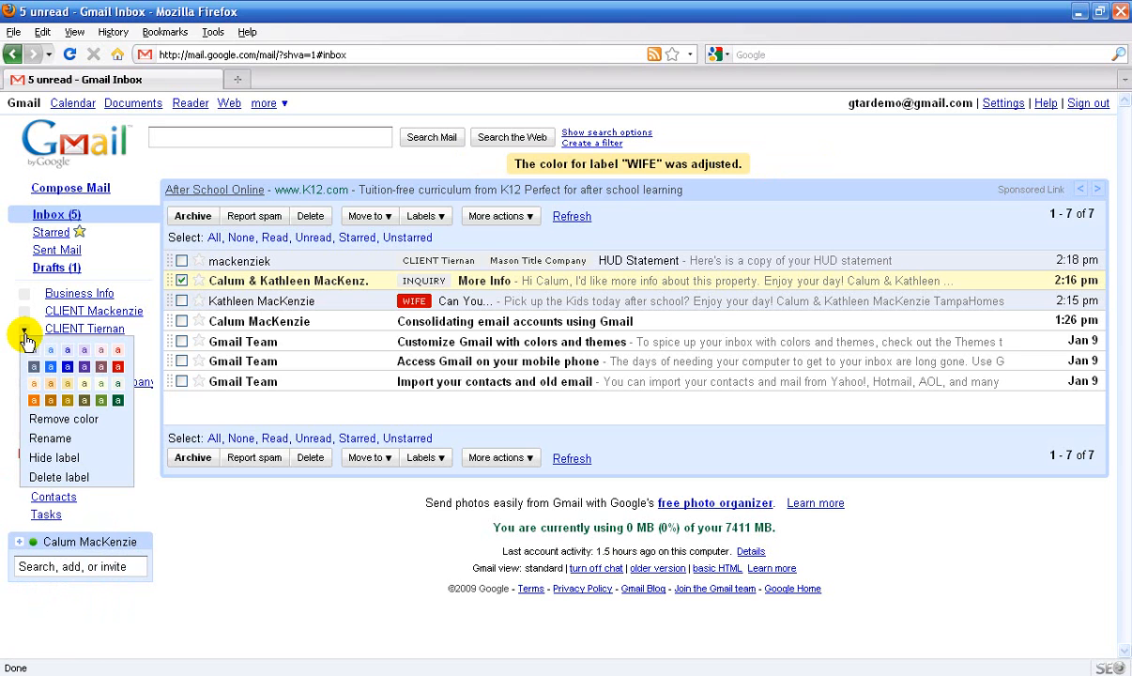
pyautogui.click(67, 367)
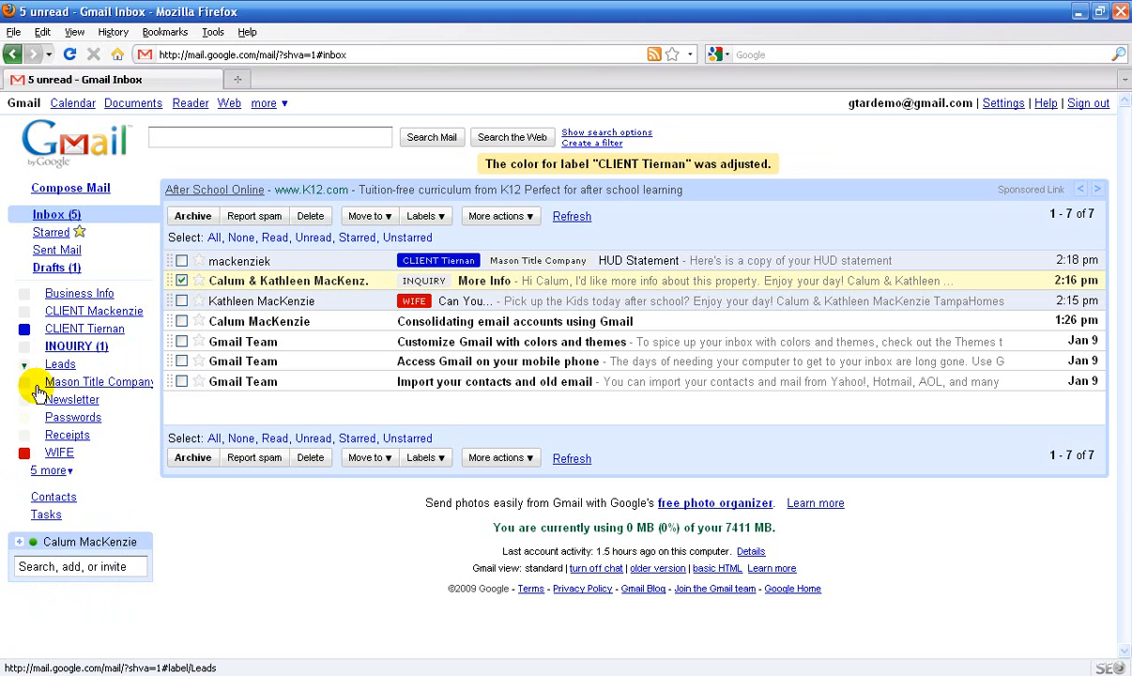
# Step: Color the Mason Title Company label dark mauve and the INQUIRY label orange-brown, and deselect the "More Info" conversation
pyautogui.click(25, 383)
pyautogui.click(100, 419)
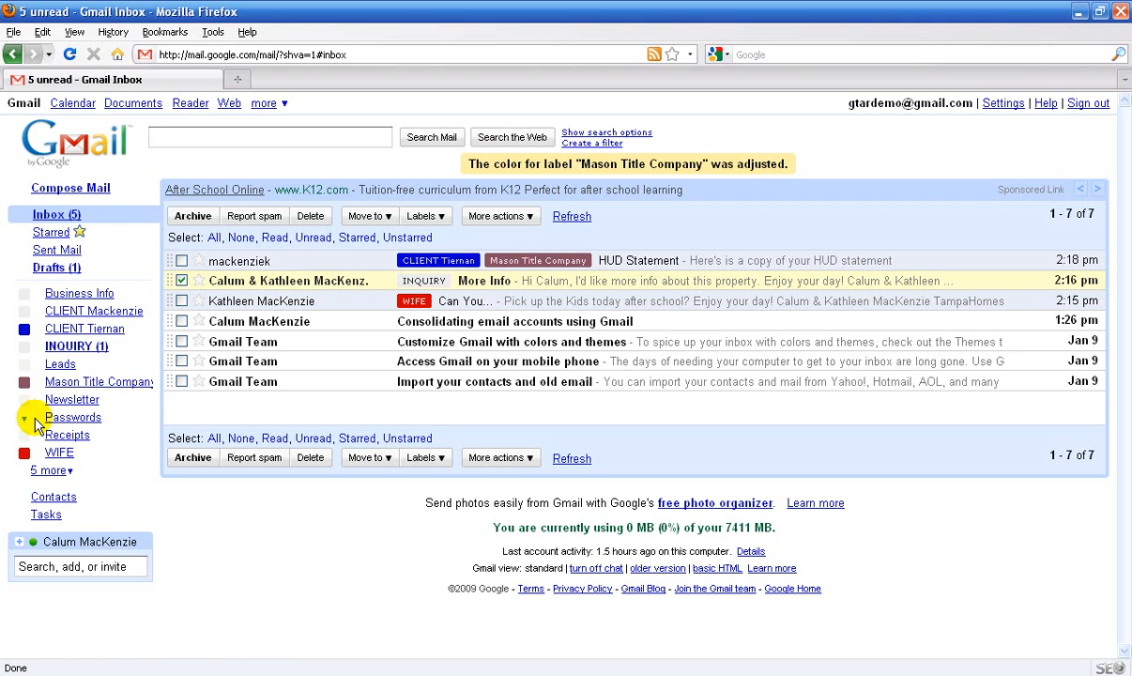
pyautogui.click(25, 348)
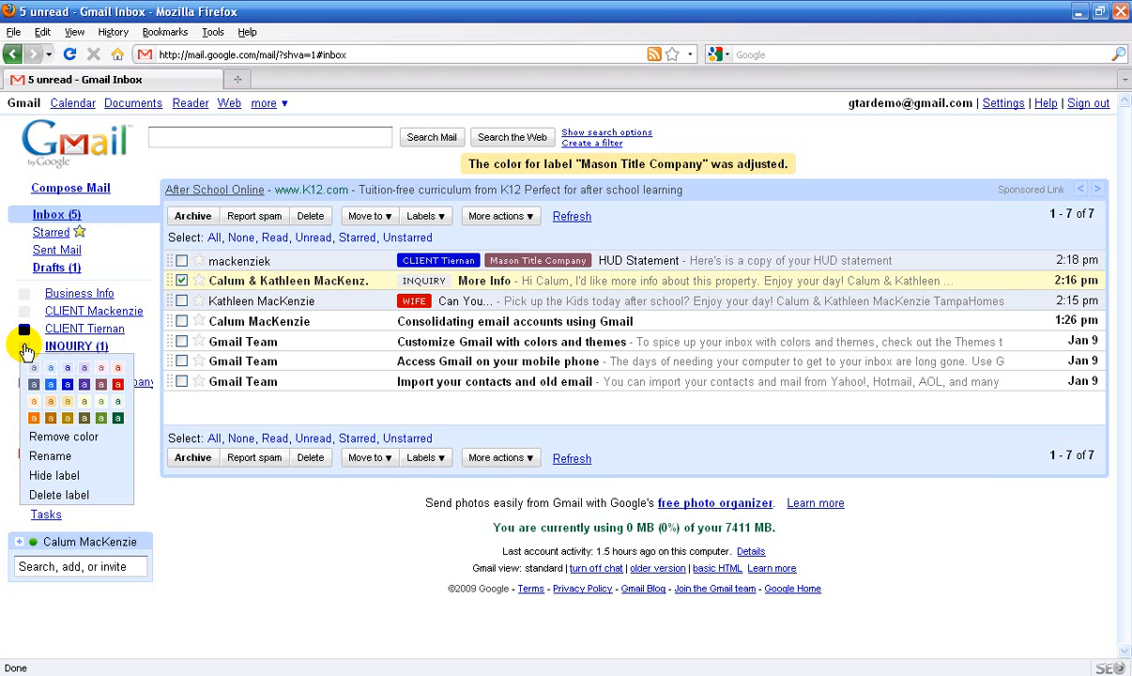
pyautogui.click(48, 417)
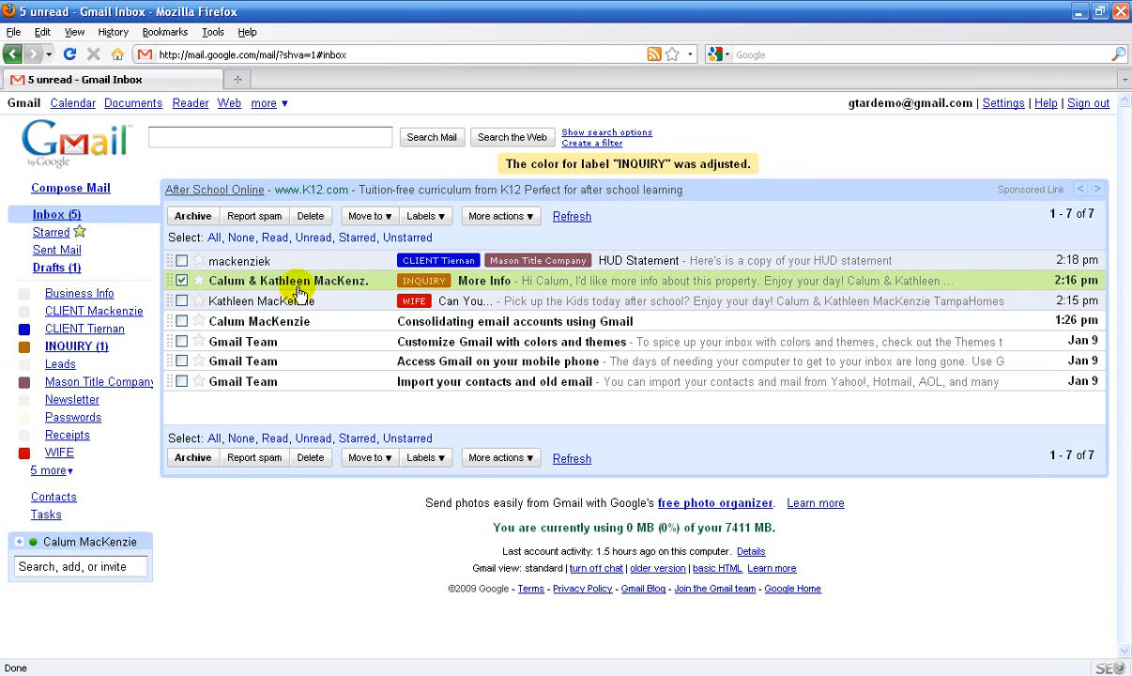
pyautogui.click(184, 282)
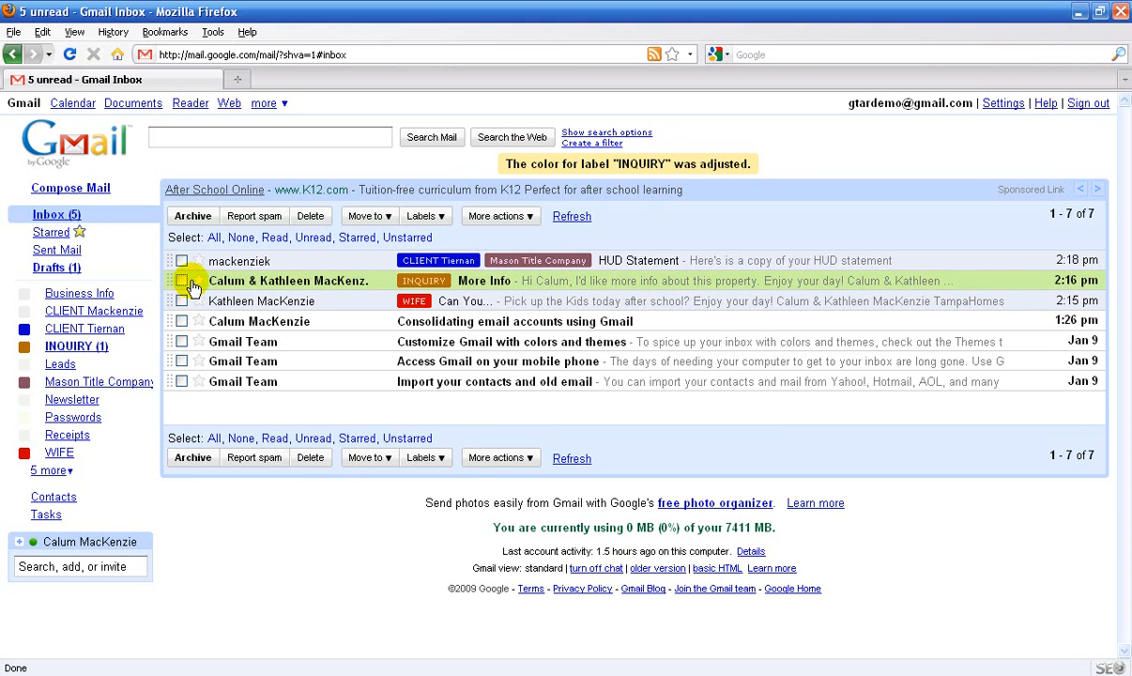